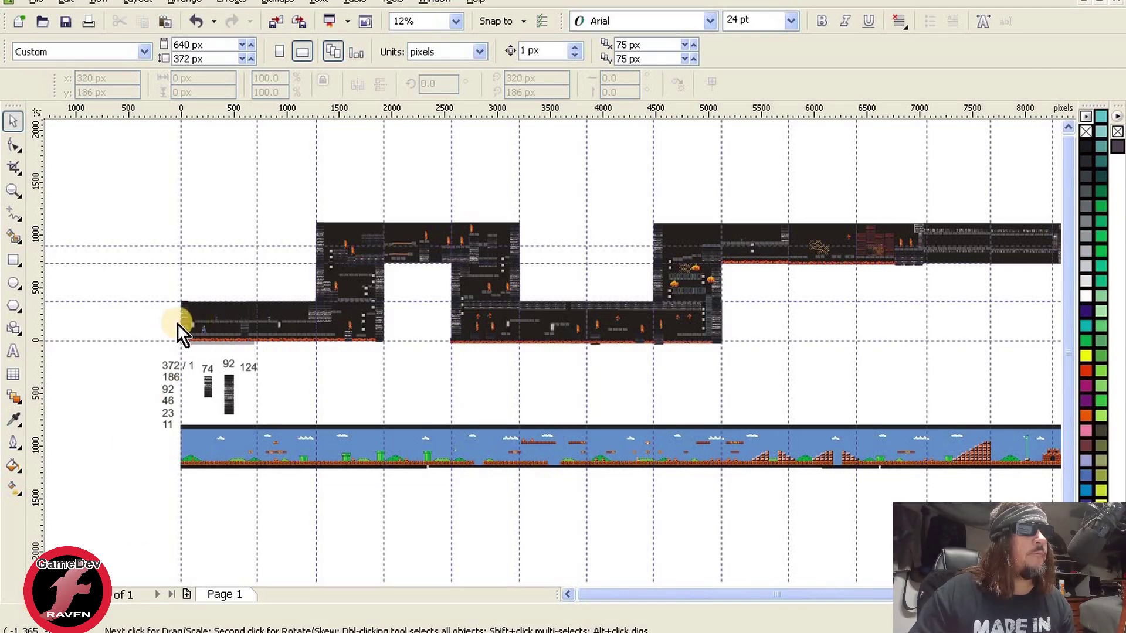
- Nudge the blue character sprite in the starting corridor slightly up and left, centring it at about x 216, y 117 px
{"action": "scroll", "coordinate": [161, 320], "scroll_direction": "up", "scroll_amount": 2}
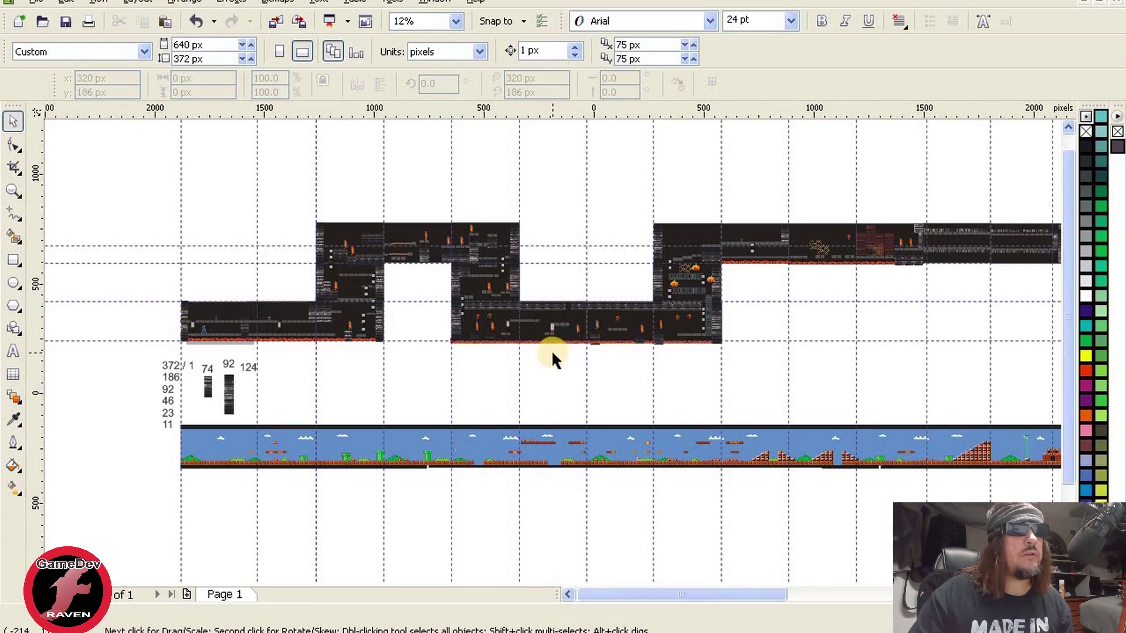
{"action": "mouse_move", "coordinate": [617, 598]}
{"action": "left_mouse_down"}
{"action": "mouse_move", "coordinate": [632, 590]}
{"action": "mouse_move", "coordinate": [638, 601]}
{"action": "mouse_move", "coordinate": [610, 595]}
{"action": "left_mouse_up"}
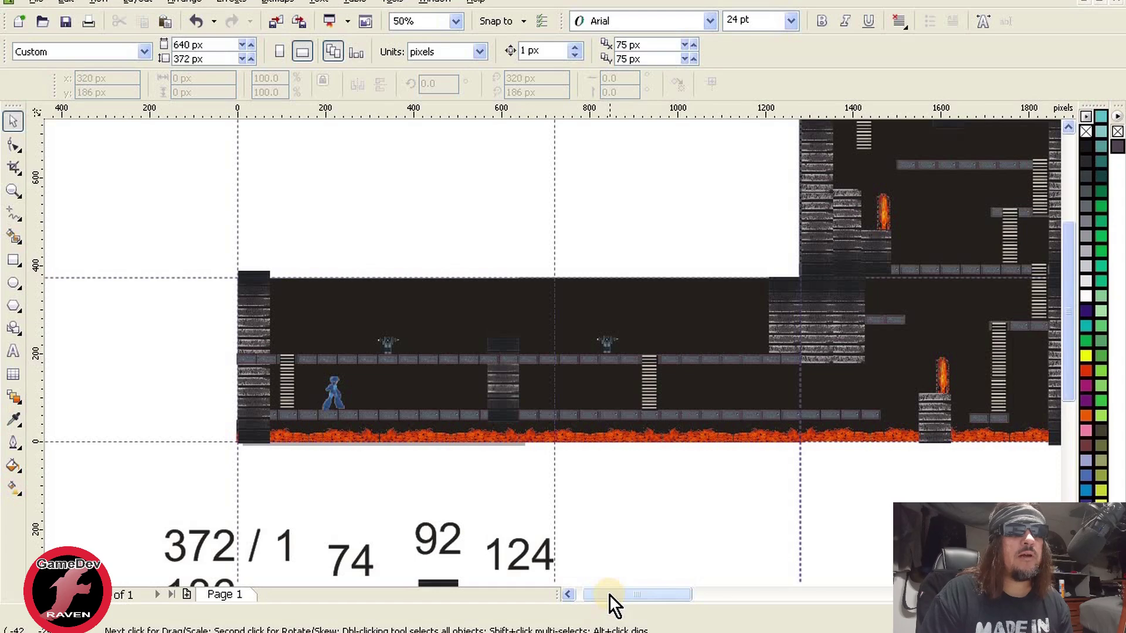
{"action": "scroll", "coordinate": [610, 595], "scroll_direction": "up", "scroll_amount": 1}
{"action": "left_click_drag", "start_coordinate": [615, 595], "coordinate": [620, 593]}
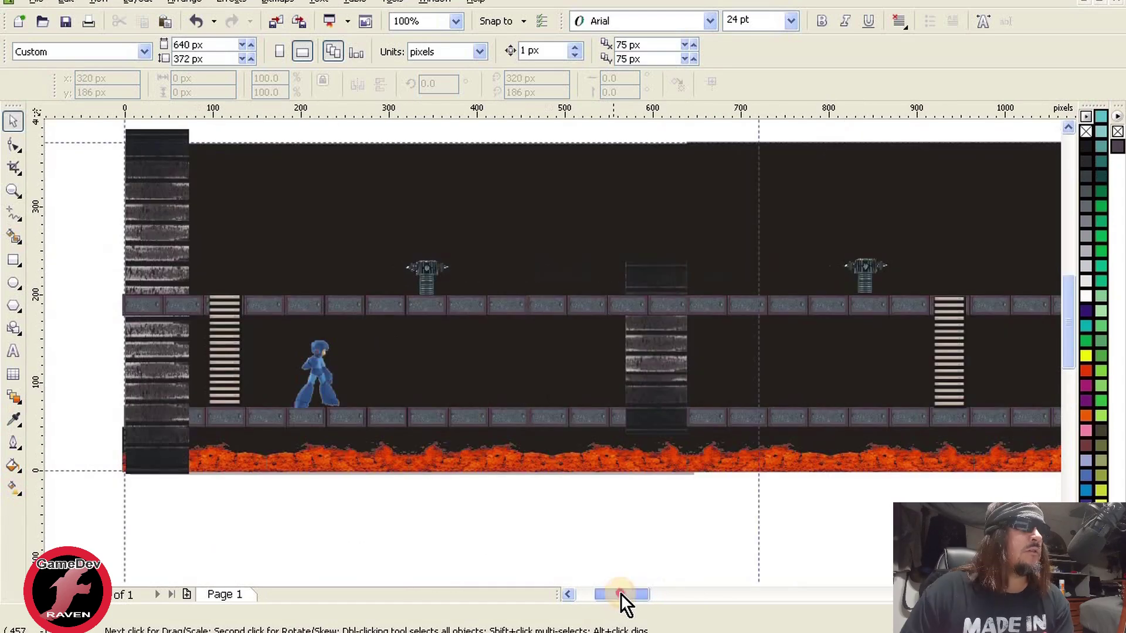
{"action": "left_click", "coordinate": [311, 356]}
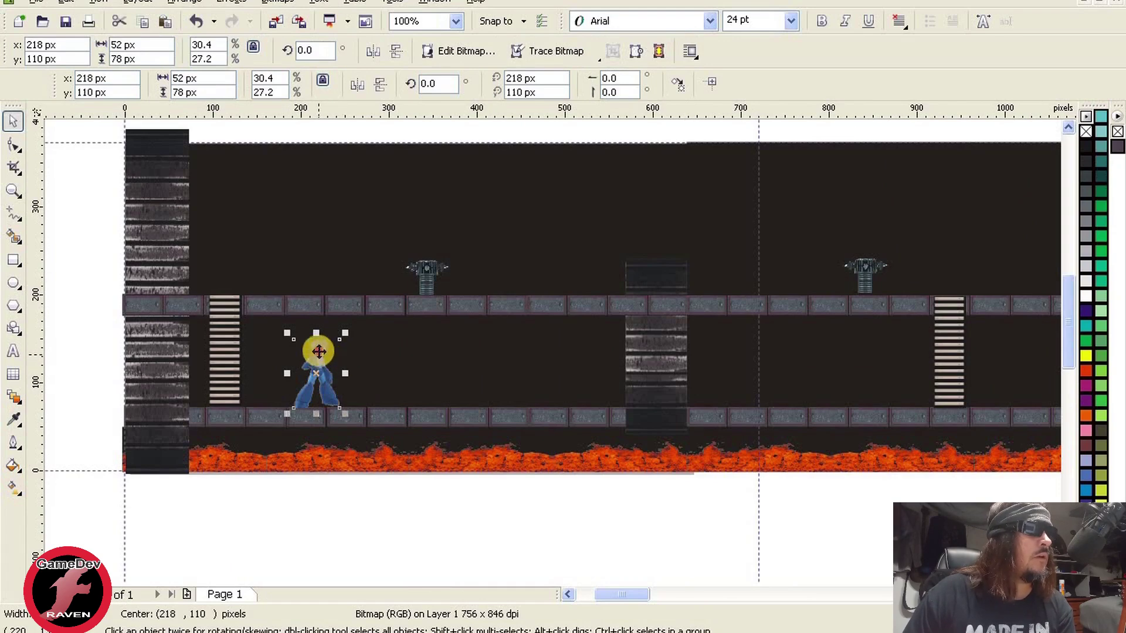
{"action": "left_click_drag", "start_coordinate": [319, 361], "coordinate": [318, 356]}
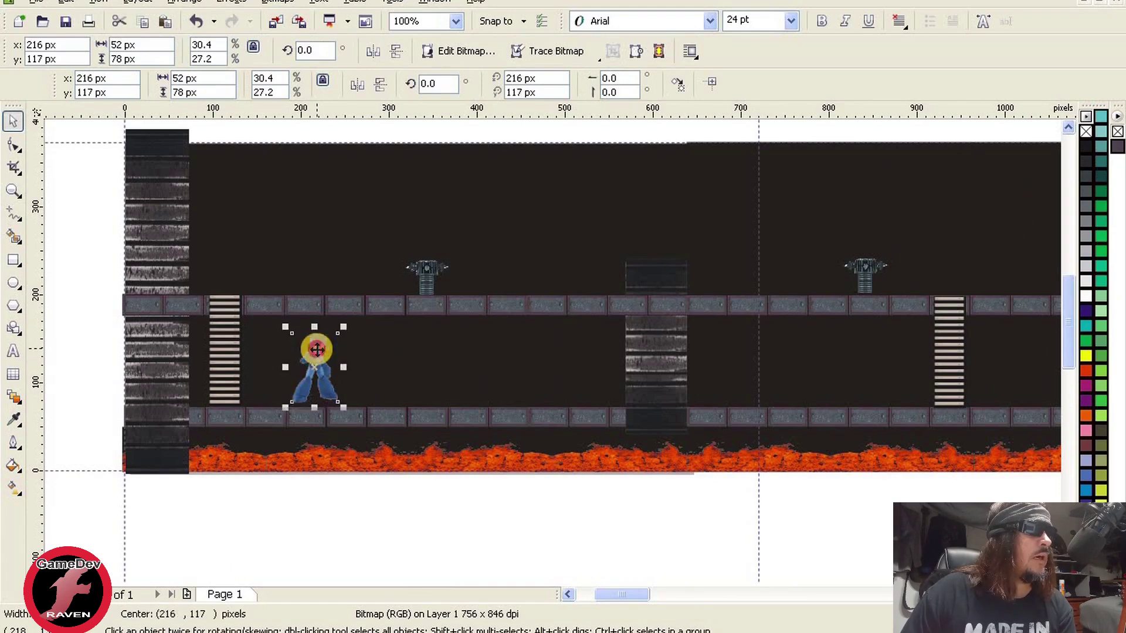
- Move the brick wall column at the level's start slightly down, centring it at about x 37, y 187 px
{"action": "left_click", "coordinate": [238, 355]}
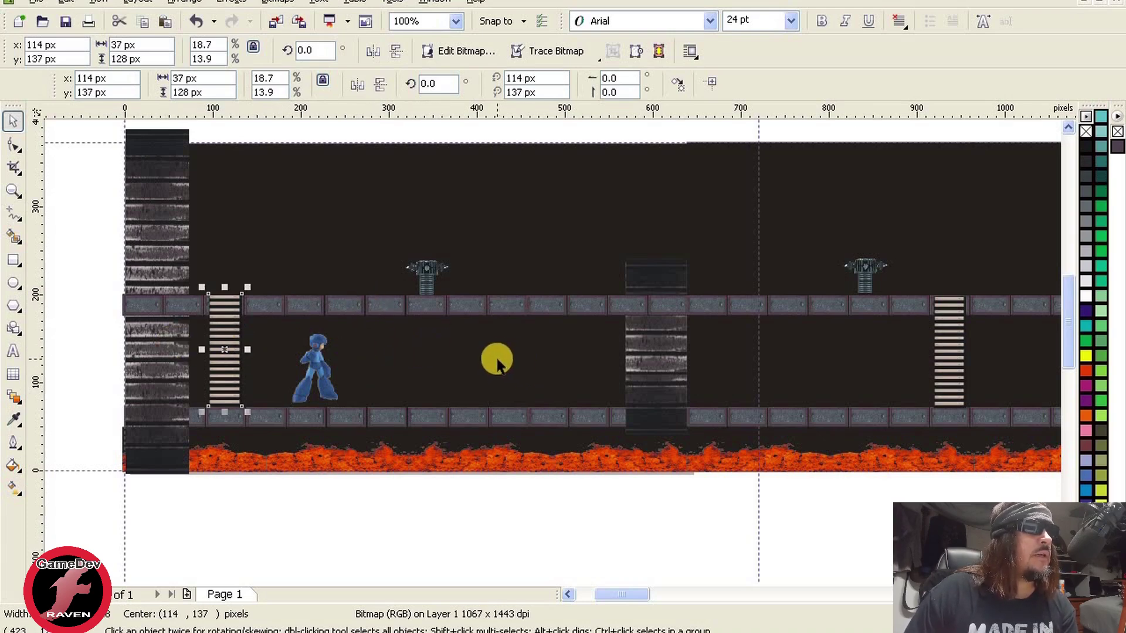
{"action": "left_click", "coordinate": [408, 461]}
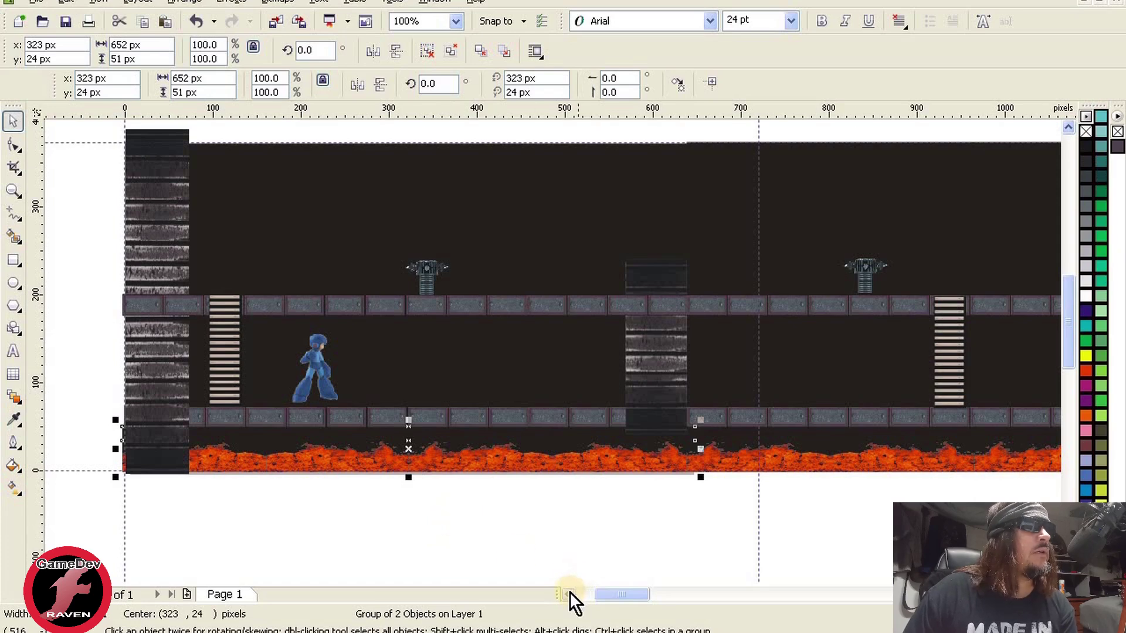
{"action": "mouse_move", "coordinate": [175, 234]}
{"action": "left_mouse_down"}
{"action": "mouse_move", "coordinate": [154, 235]}
{"action": "mouse_move", "coordinate": [188, 240]}
{"action": "mouse_move", "coordinate": [131, 231]}
{"action": "mouse_move", "coordinate": [160, 238]}
{"action": "mouse_move", "coordinate": [151, 240]}
{"action": "left_mouse_up"}
{"action": "left_click", "coordinate": [100, 241]}
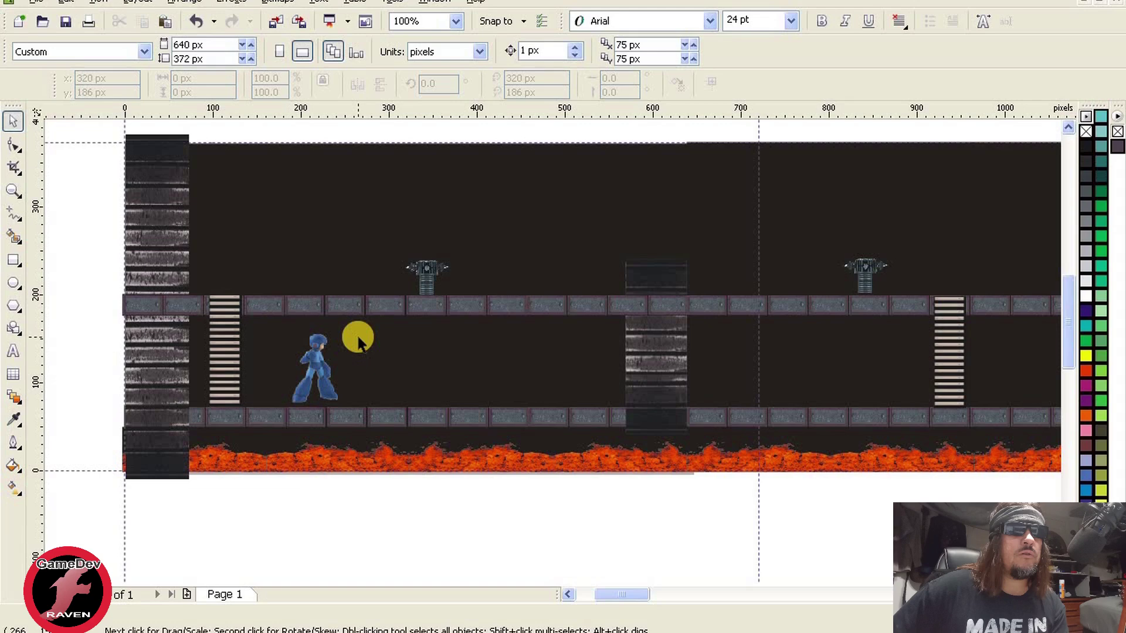
- Survey the dark level map from the starting corridor through the raised section to the next lower corridor
{"action": "left_click", "coordinate": [189, 58]}
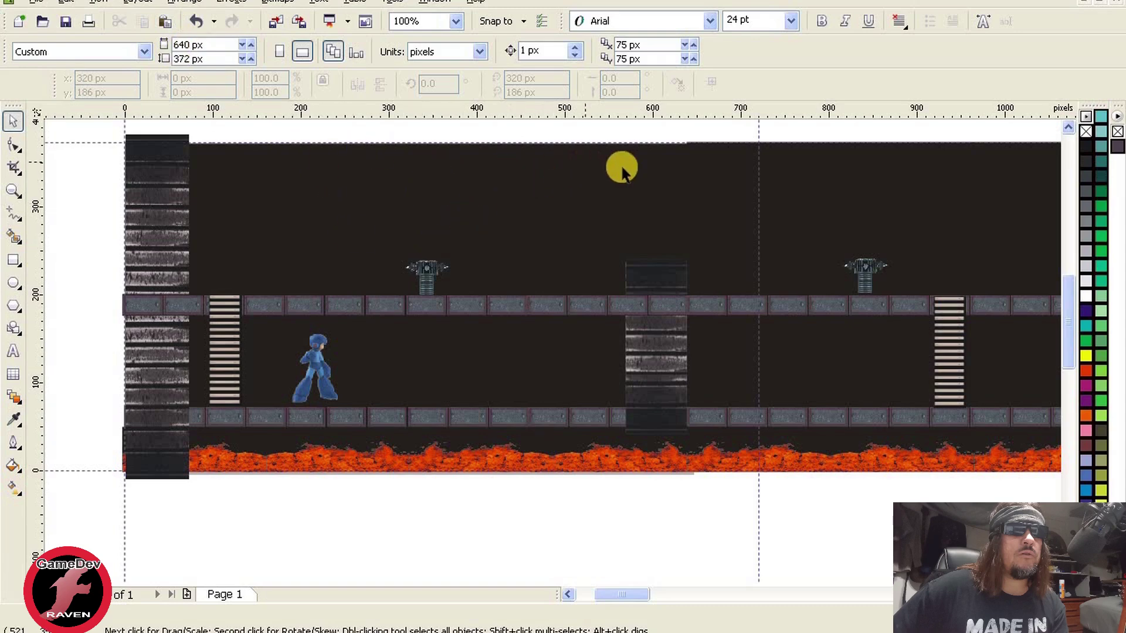
{"action": "scroll", "coordinate": [545, 352], "scroll_direction": "down", "scroll_amount": 1}
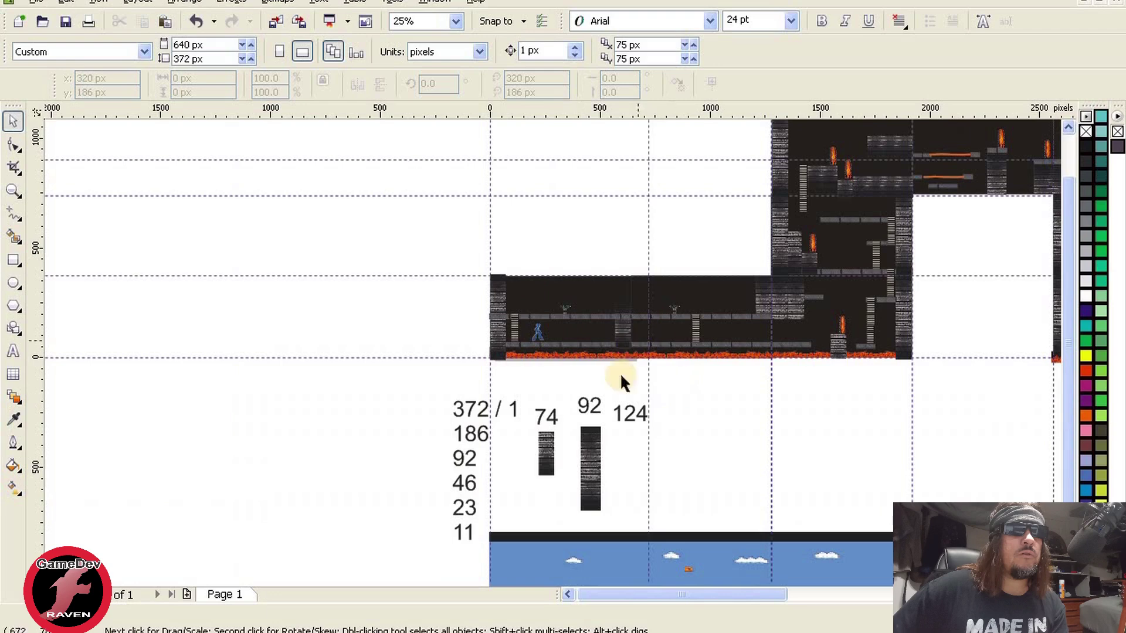
{"action": "left_click_drag", "start_coordinate": [777, 596], "coordinate": [797, 596]}
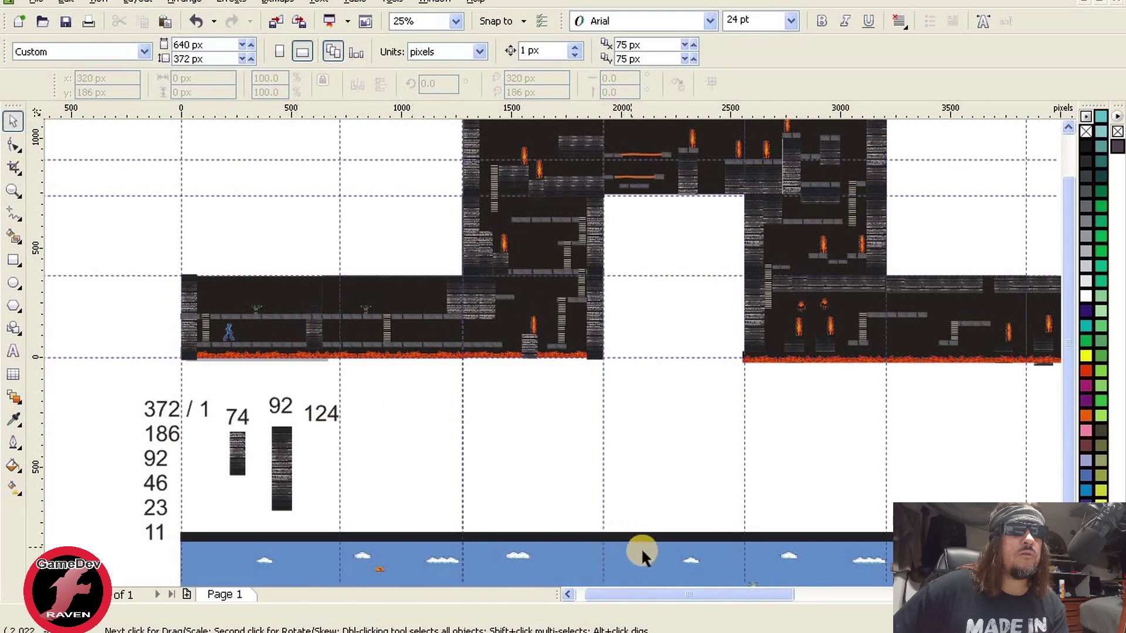
{"action": "left_click_drag", "start_coordinate": [667, 593], "coordinate": [712, 593]}
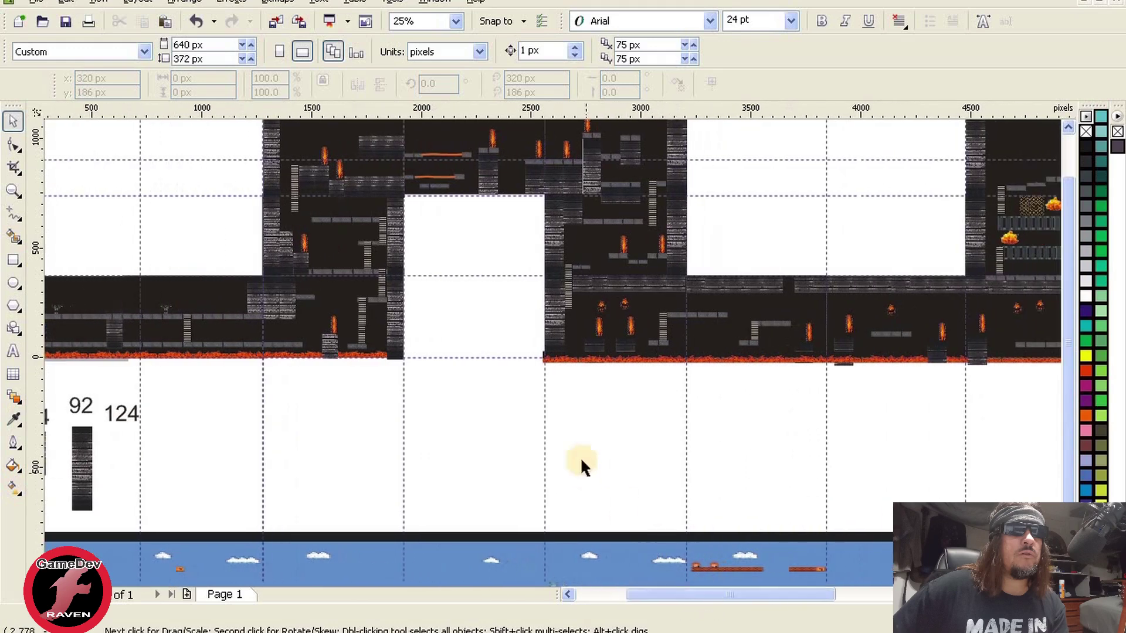
{"action": "scroll", "coordinate": [1075, 438], "scroll_direction": "up", "scroll_amount": 2}
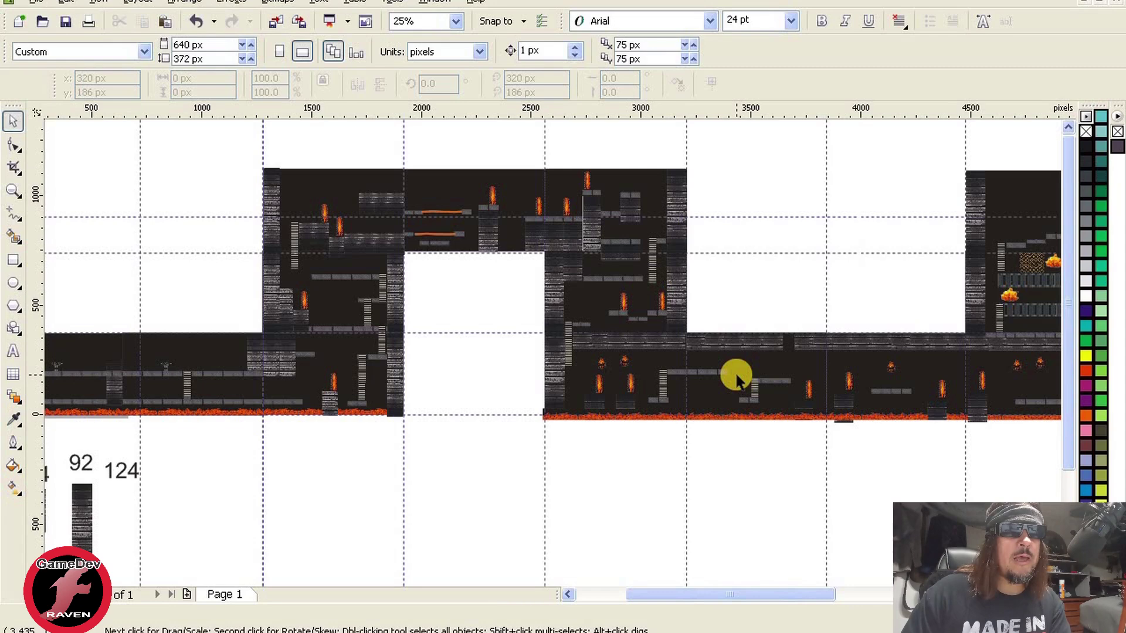
{"action": "left_click_drag", "start_coordinate": [664, 594], "coordinate": [608, 595]}
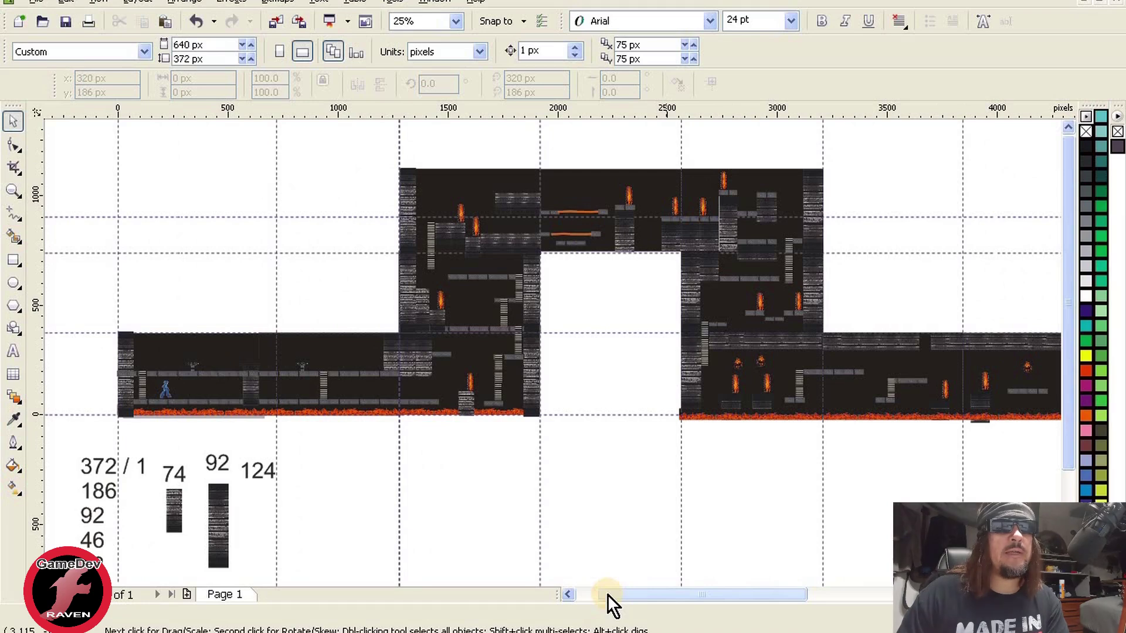
{"action": "left_click_drag", "start_coordinate": [622, 596], "coordinate": [604, 596]}
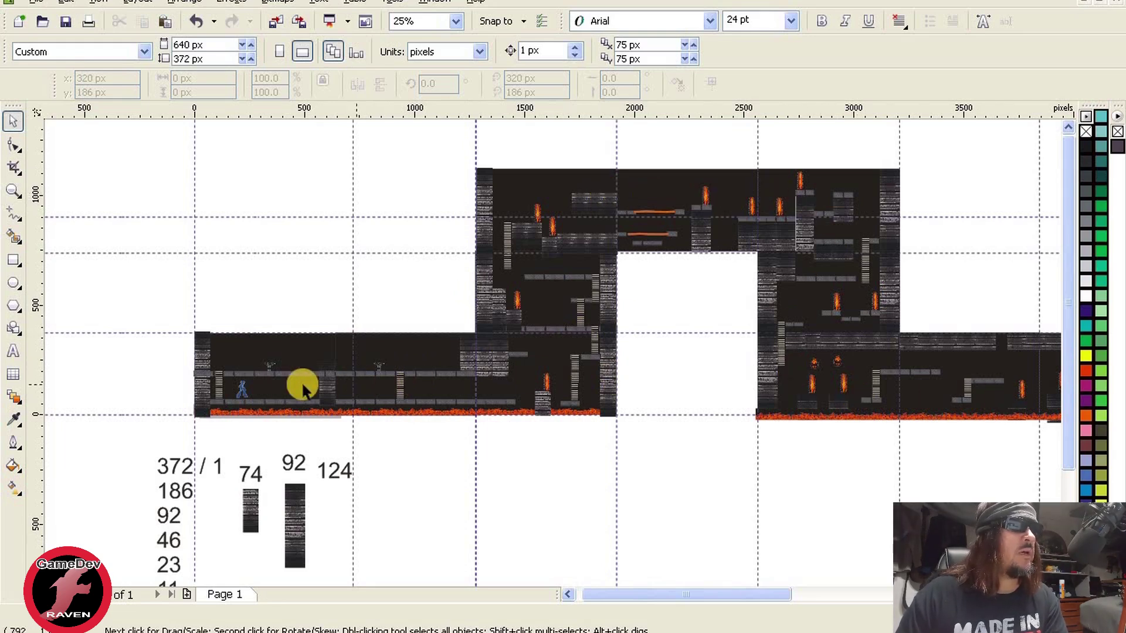
- Check the size and position of the first corridor's start column, hanging brick blocks and end column
{"action": "scroll", "coordinate": [546, 357], "scroll_direction": "up", "scroll_amount": 1}
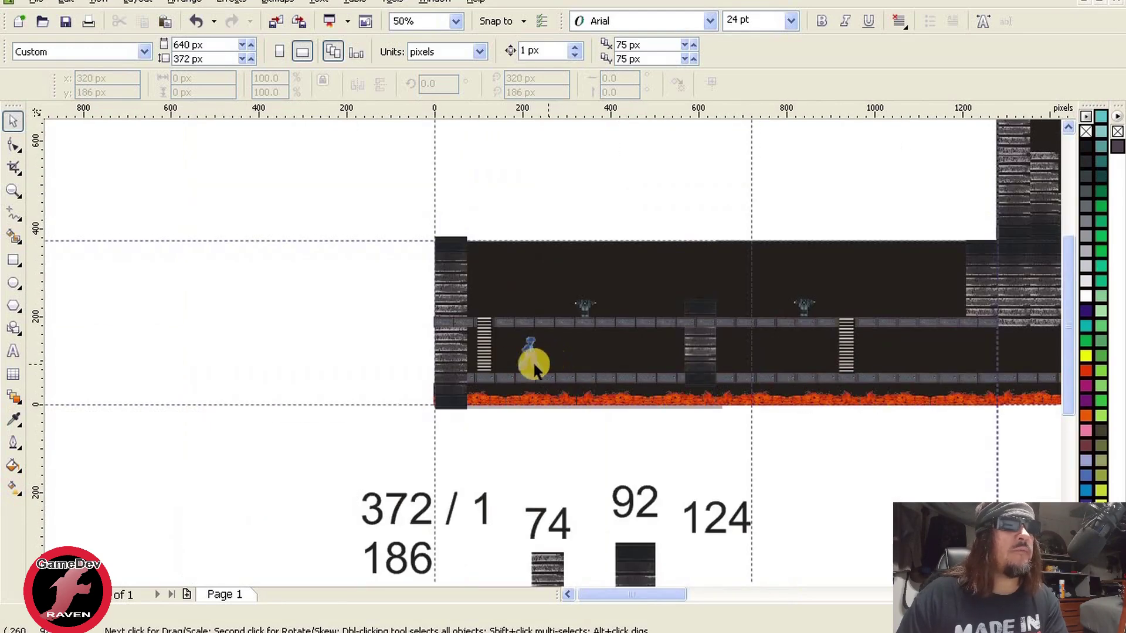
{"action": "left_click", "coordinate": [452, 347]}
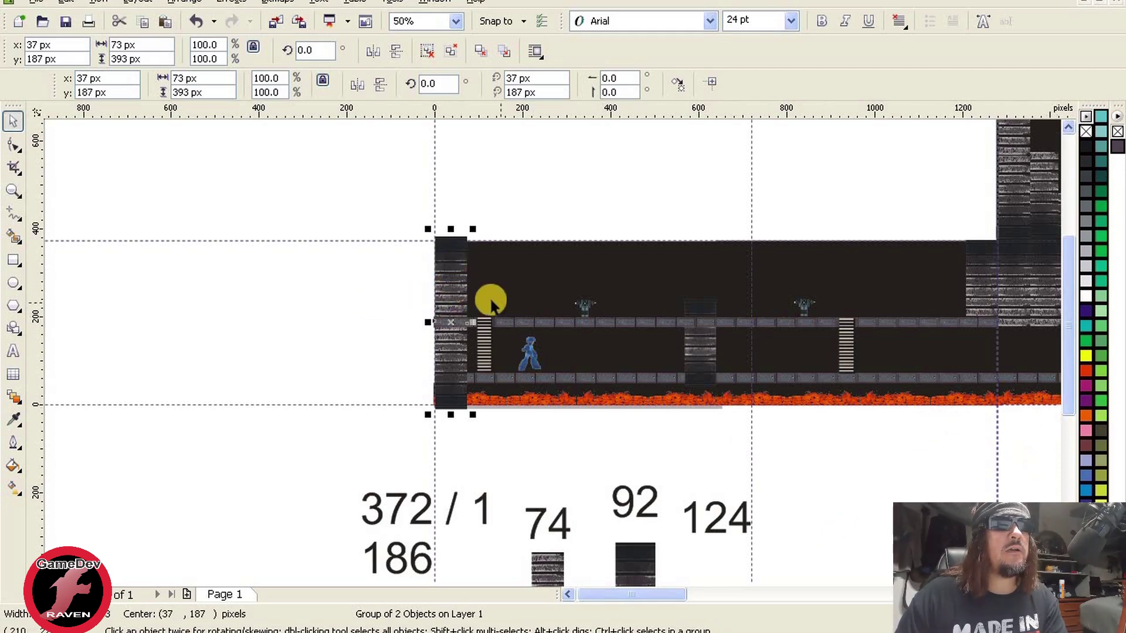
{"action": "scroll", "coordinate": [680, 281], "scroll_direction": "right", "scroll_amount": 5}
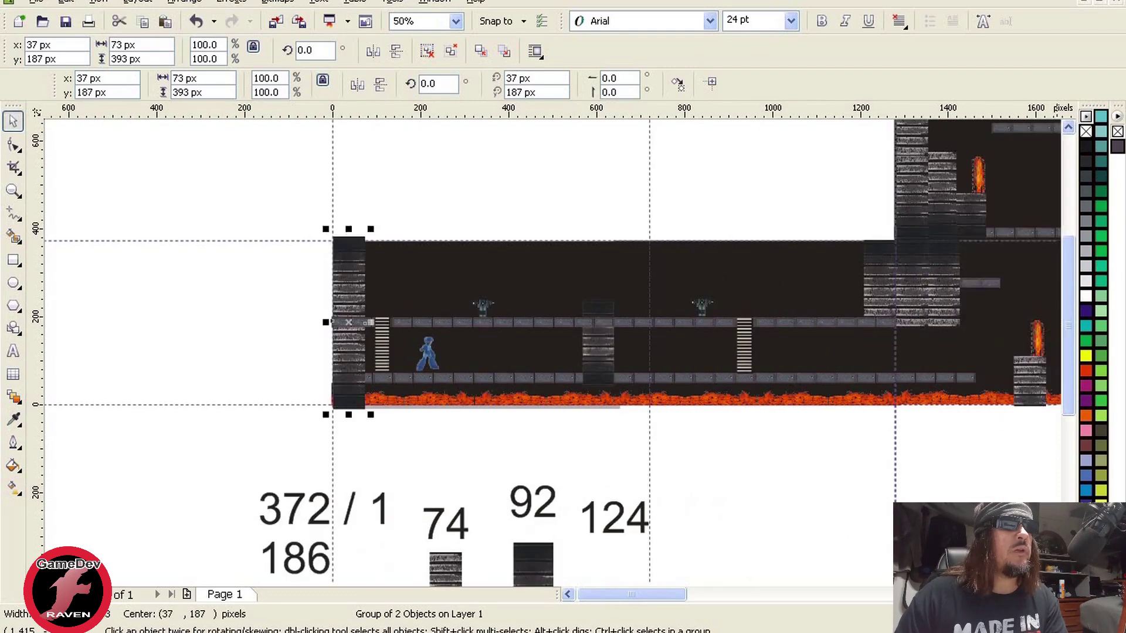
{"action": "left_click", "coordinate": [679, 278]}
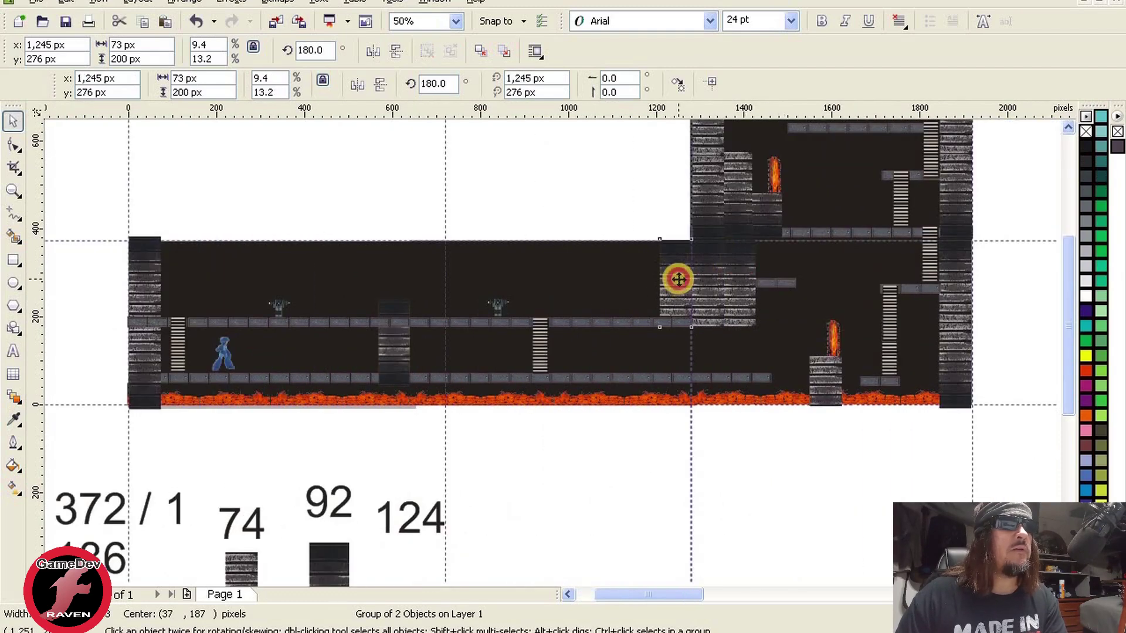
{"action": "left_click_drag", "start_coordinate": [675, 280], "coordinate": [707, 280]}
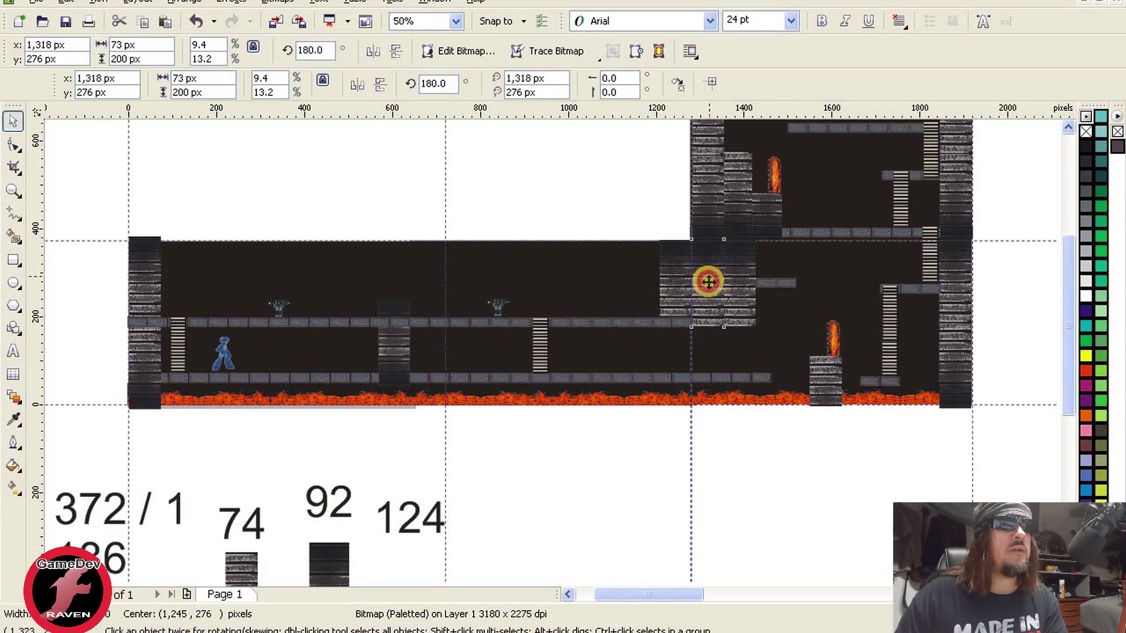
{"action": "scroll", "coordinate": [649, 312], "scroll_direction": "right", "scroll_amount": 5}
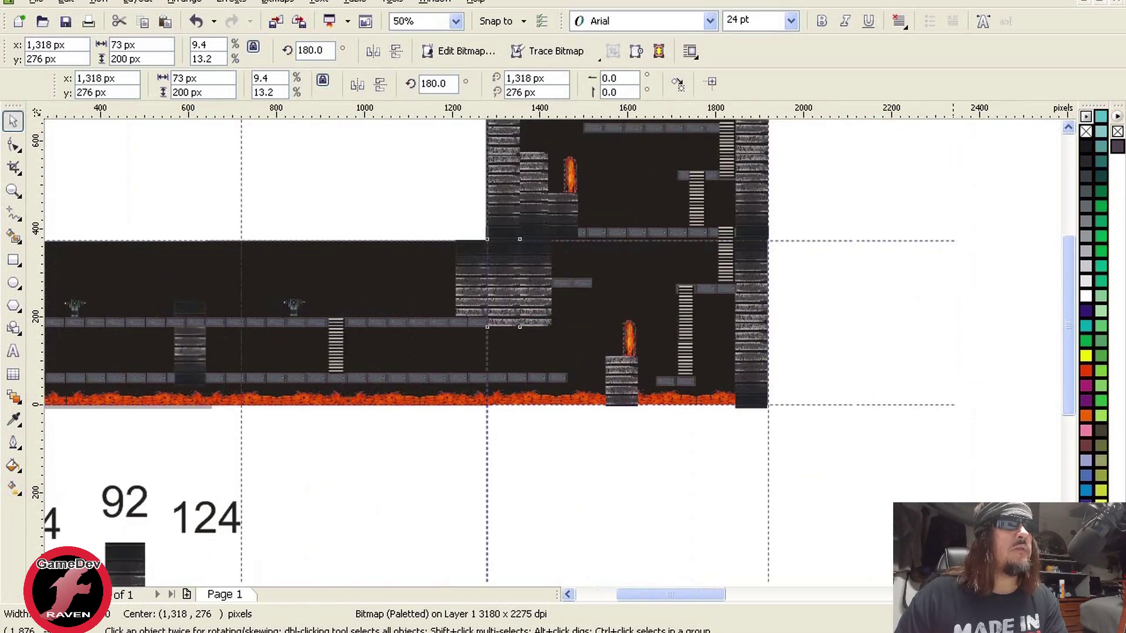
{"action": "left_click", "coordinate": [645, 311]}
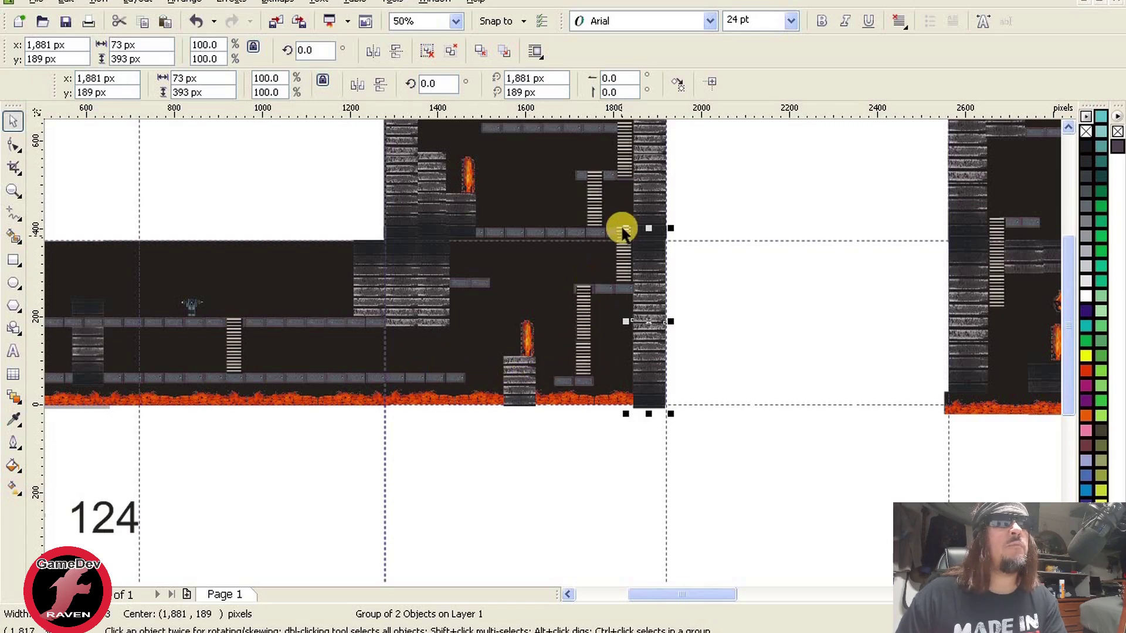
- Examine the raised section's platforms and ladders, and check the size and position of its upper left wall column
{"action": "left_click_drag", "start_coordinate": [1071, 402], "coordinate": [1065, 308]}
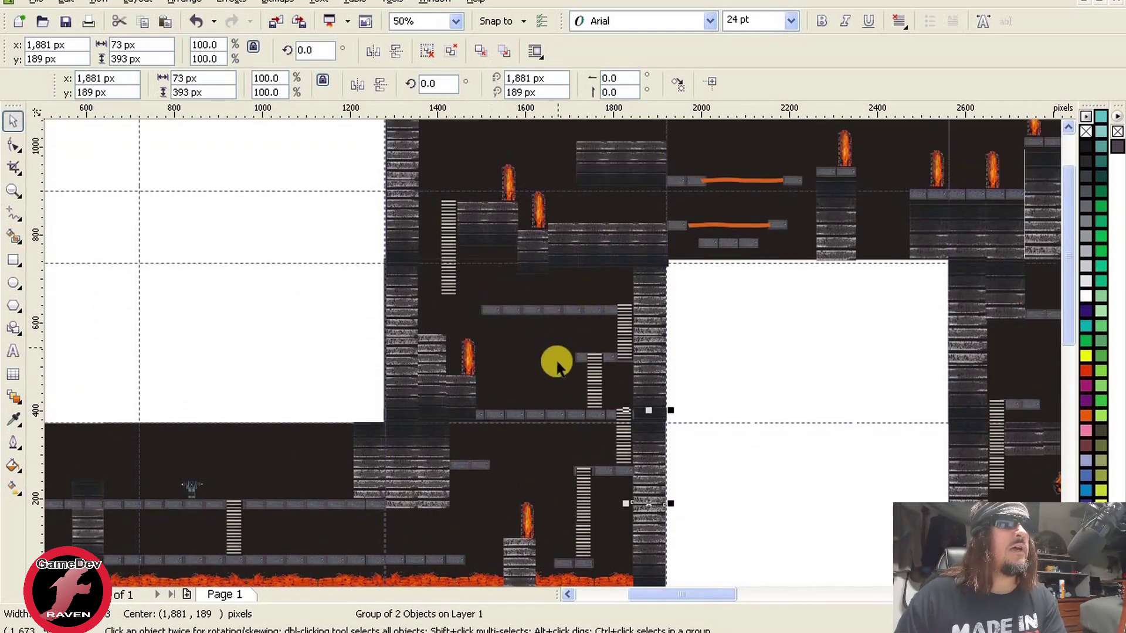
{"action": "scroll", "coordinate": [552, 355], "scroll_direction": "up", "scroll_amount": 1}
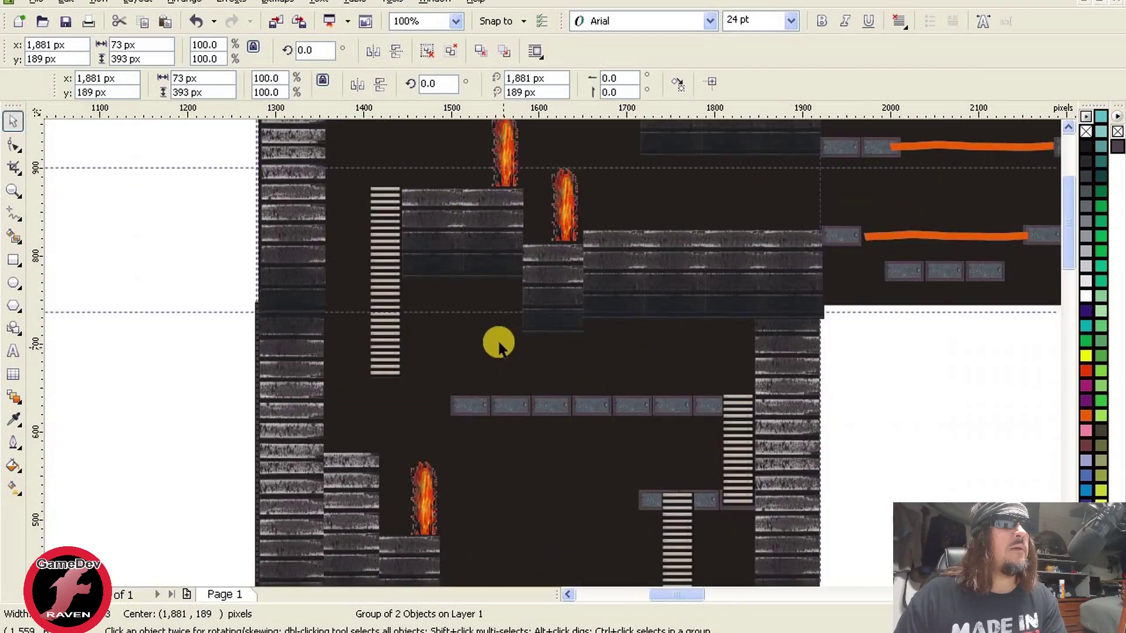
{"action": "scroll", "coordinate": [548, 352], "scroll_direction": "down", "scroll_amount": 2}
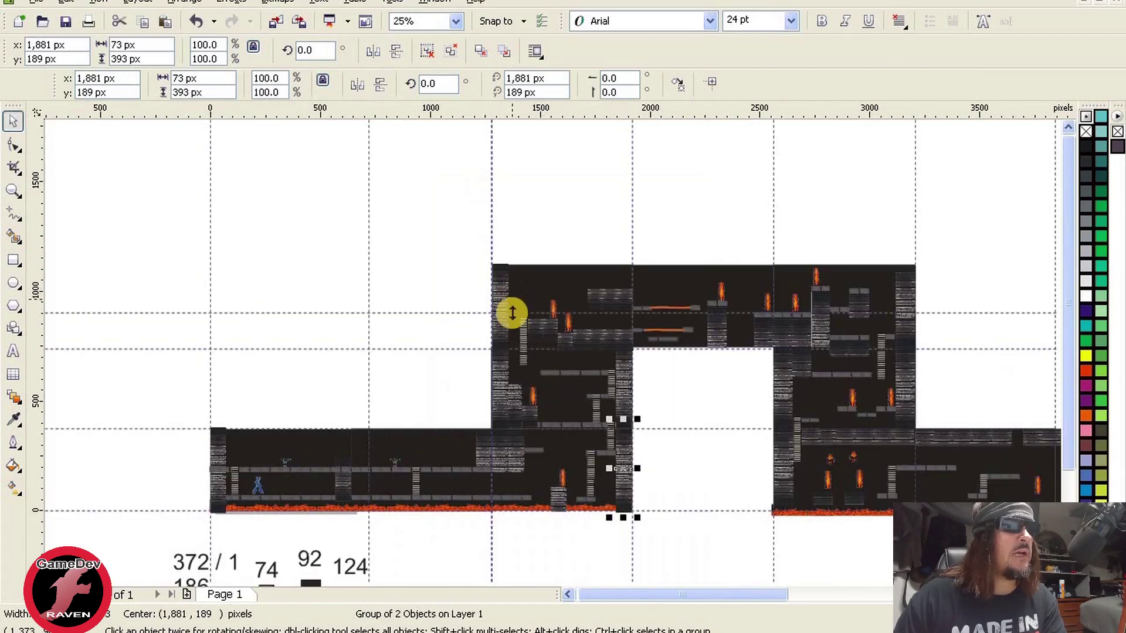
{"action": "scroll", "coordinate": [544, 346], "scroll_direction": "up", "scroll_amount": 1}
{"action": "left_click_drag", "start_coordinate": [471, 209], "coordinate": [560, 558]}
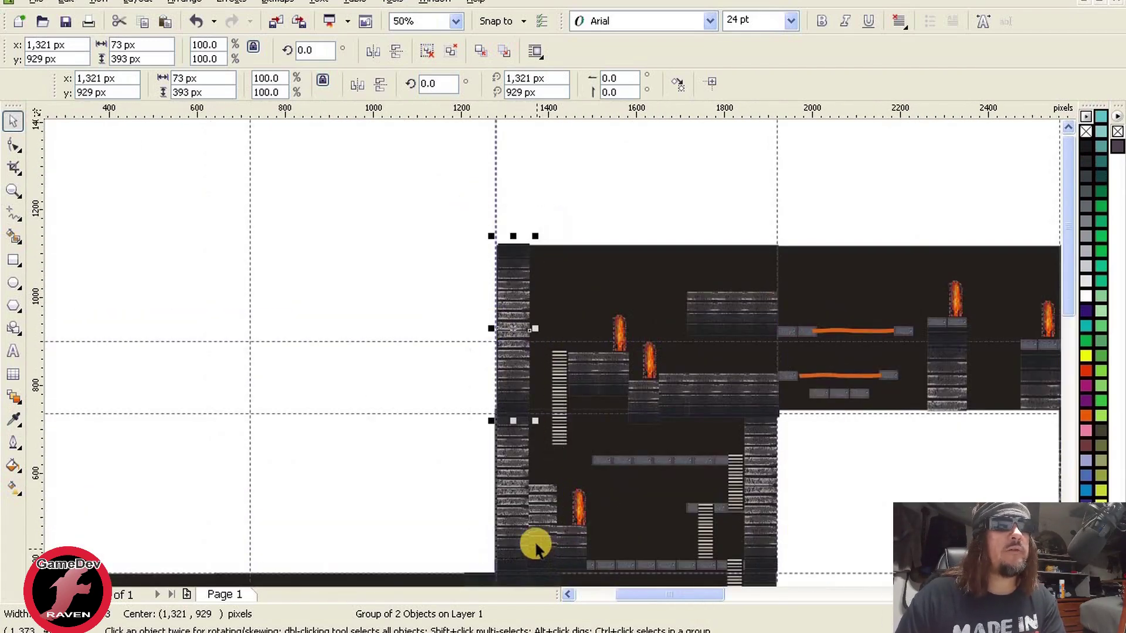
{"action": "left_click", "coordinate": [410, 247]}
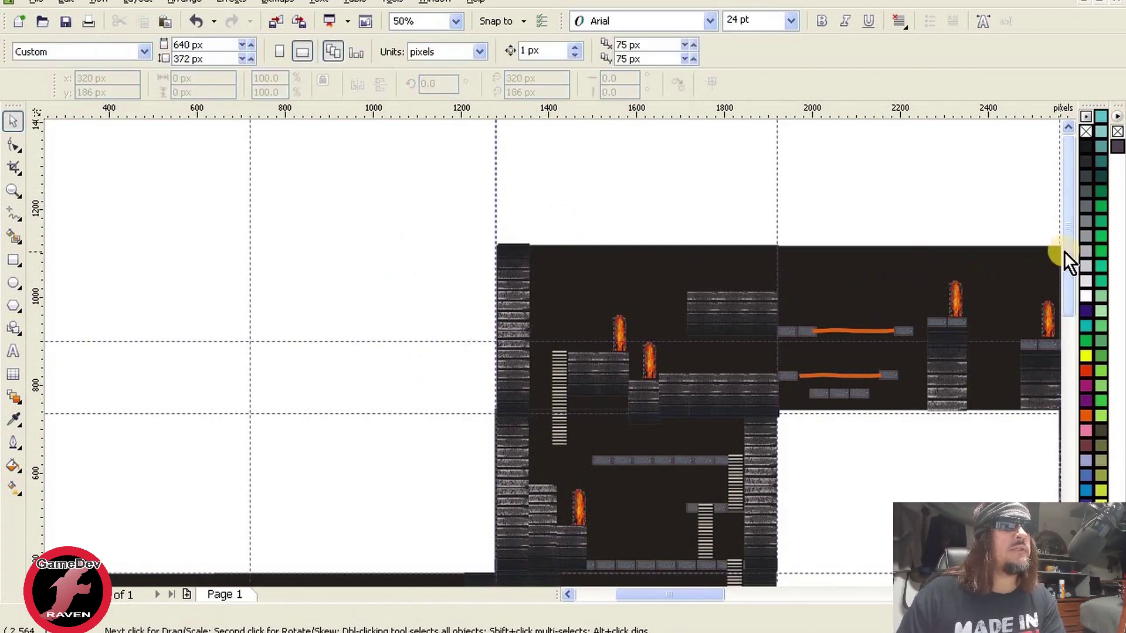
{"action": "left_click_drag", "start_coordinate": [1064, 253], "coordinate": [1064, 294]}
{"action": "left_click", "coordinate": [500, 304]}
{"action": "left_click", "coordinate": [376, 316]}
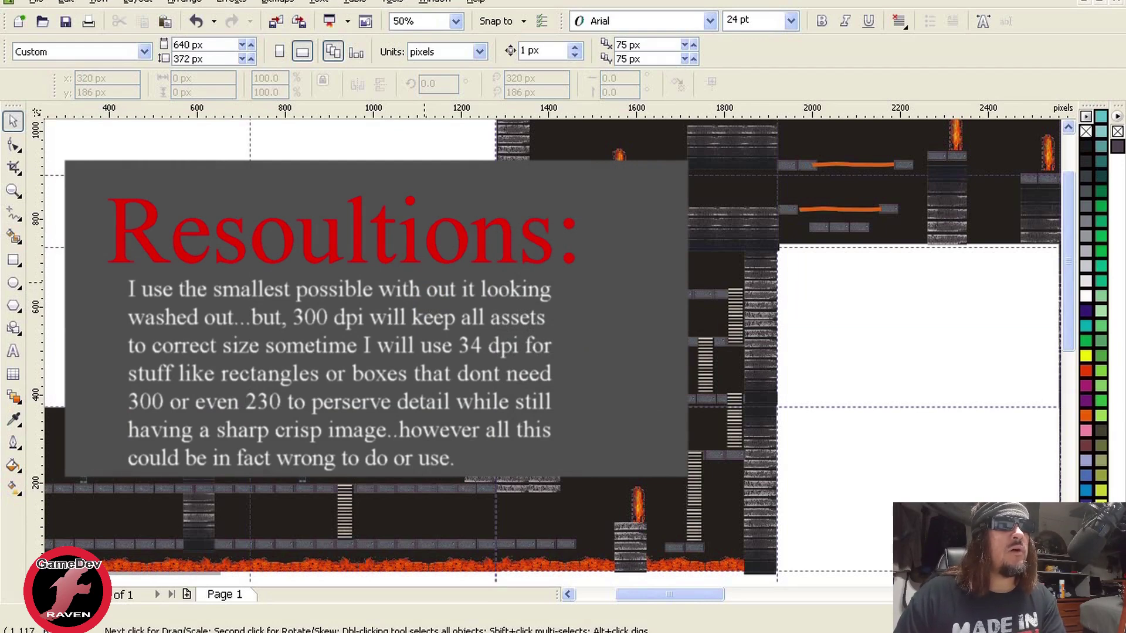
{"action": "scroll", "coordinate": [683, 430], "scroll_direction": "down", "scroll_amount": 2}
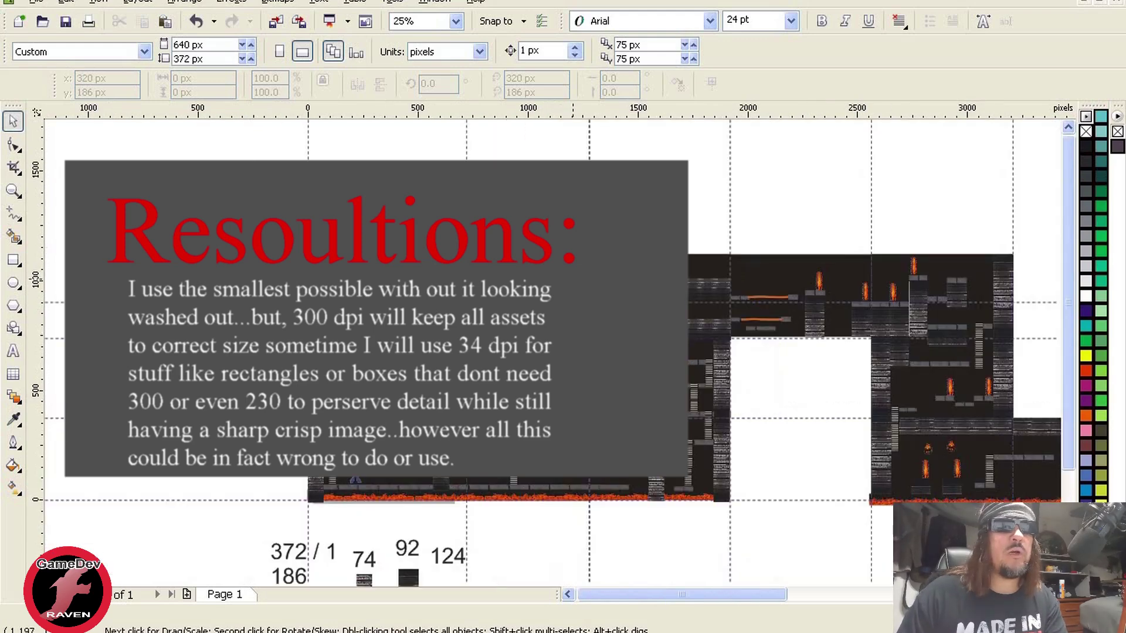
{"action": "left_click", "coordinate": [602, 271]}
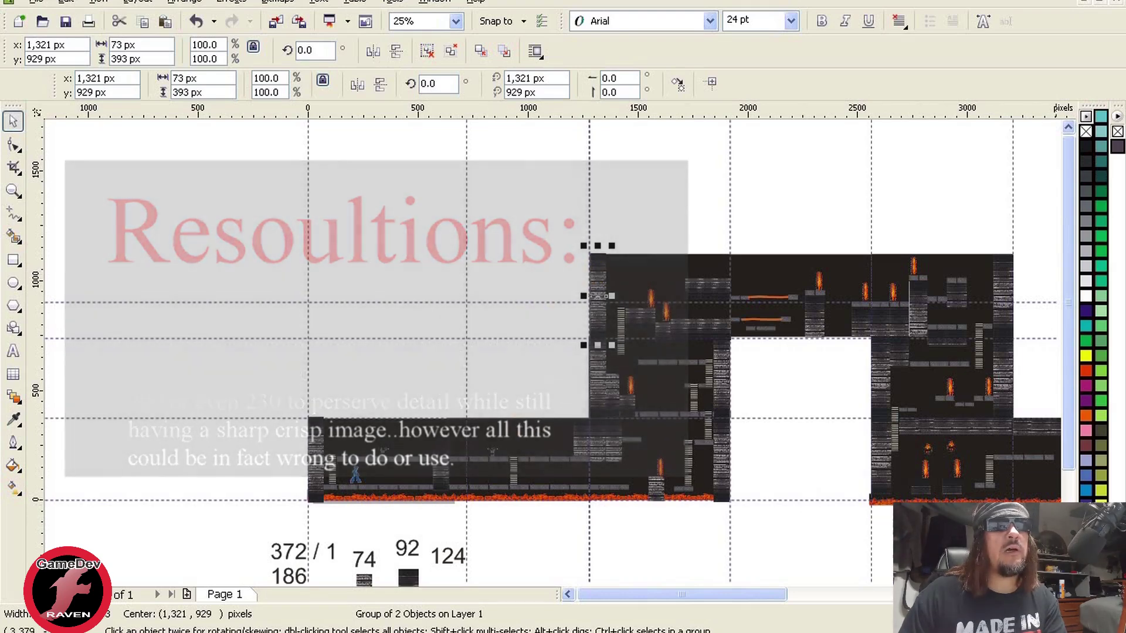
- Compare the full length of the dark level map with the Mario level strip below it
{"action": "scroll", "coordinate": [547, 306], "scroll_direction": "down", "scroll_amount": 3}
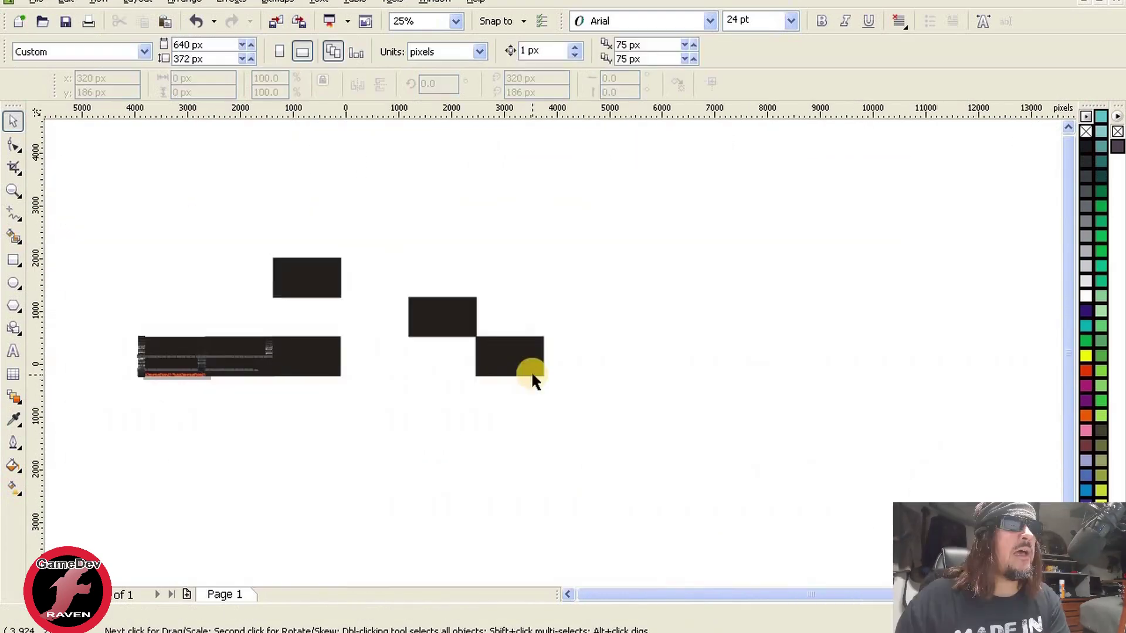
{"action": "scroll", "coordinate": [530, 371], "scroll_direction": "down", "scroll_amount": 2}
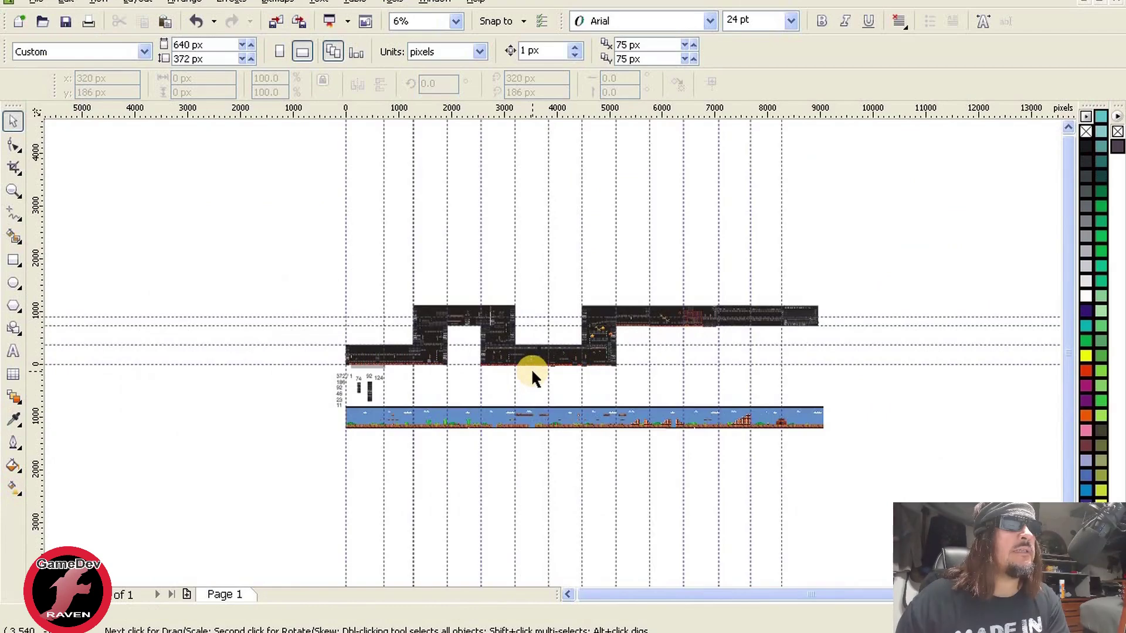
{"action": "scroll", "coordinate": [578, 397], "scroll_direction": "up", "scroll_amount": 1}
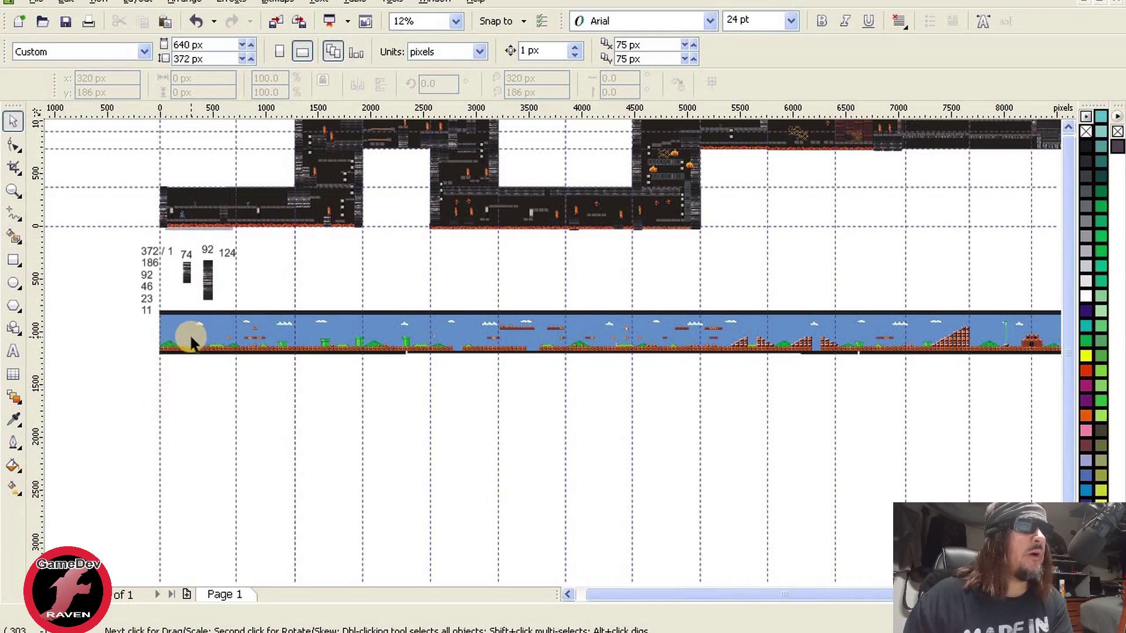
{"action": "left_click_drag", "start_coordinate": [729, 595], "coordinate": [803, 532]}
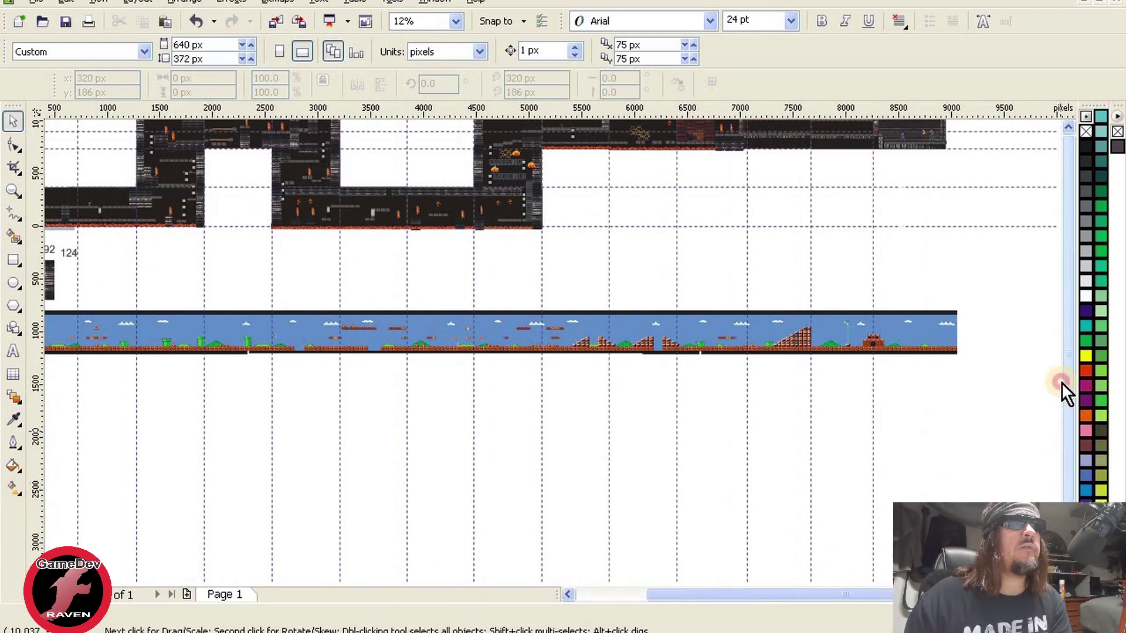
{"action": "left_click", "coordinate": [1067, 123]}
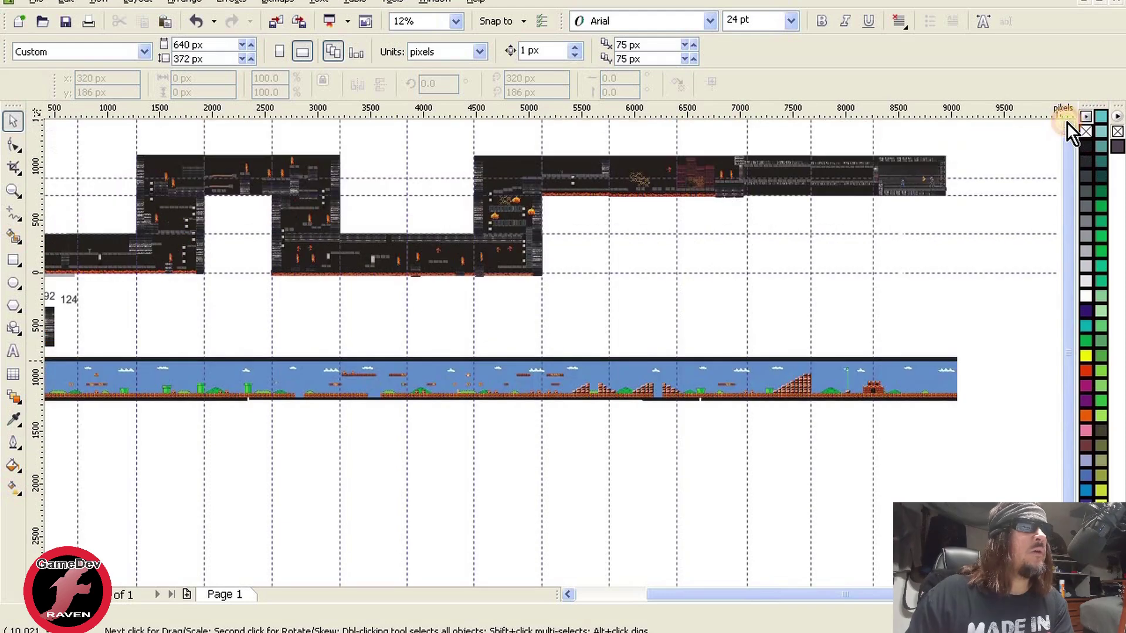
- Move the column of halved tile sizes (372 / 1 down to 11) up and left, centred at about x -237, y -437 px
{"action": "left_click", "coordinate": [1068, 123]}
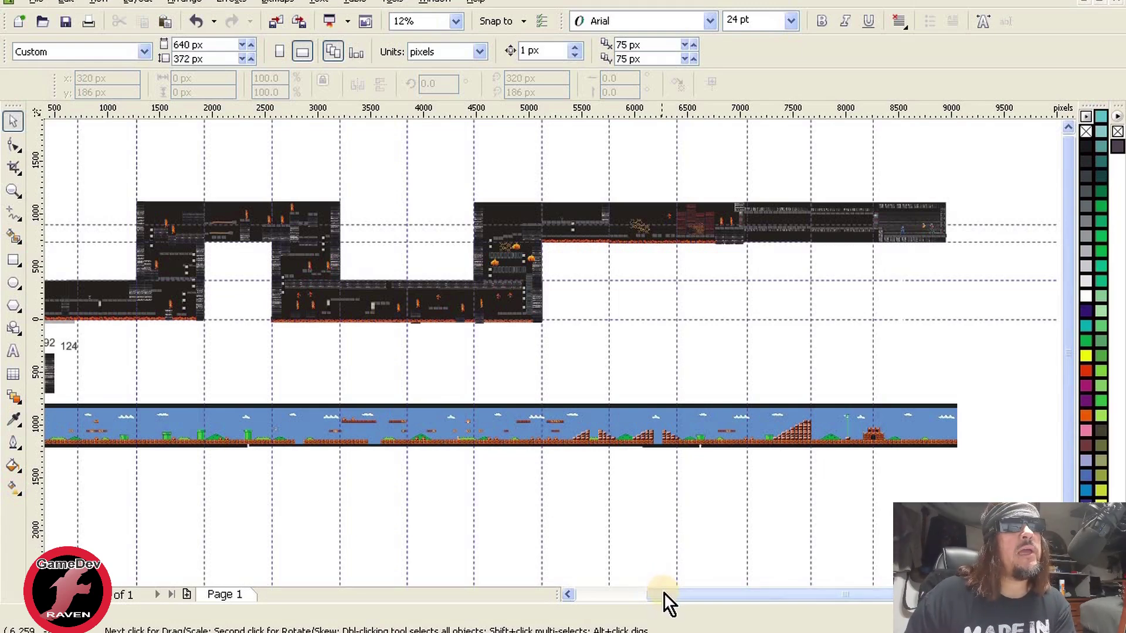
{"action": "left_click_drag", "start_coordinate": [666, 601], "coordinate": [604, 600]}
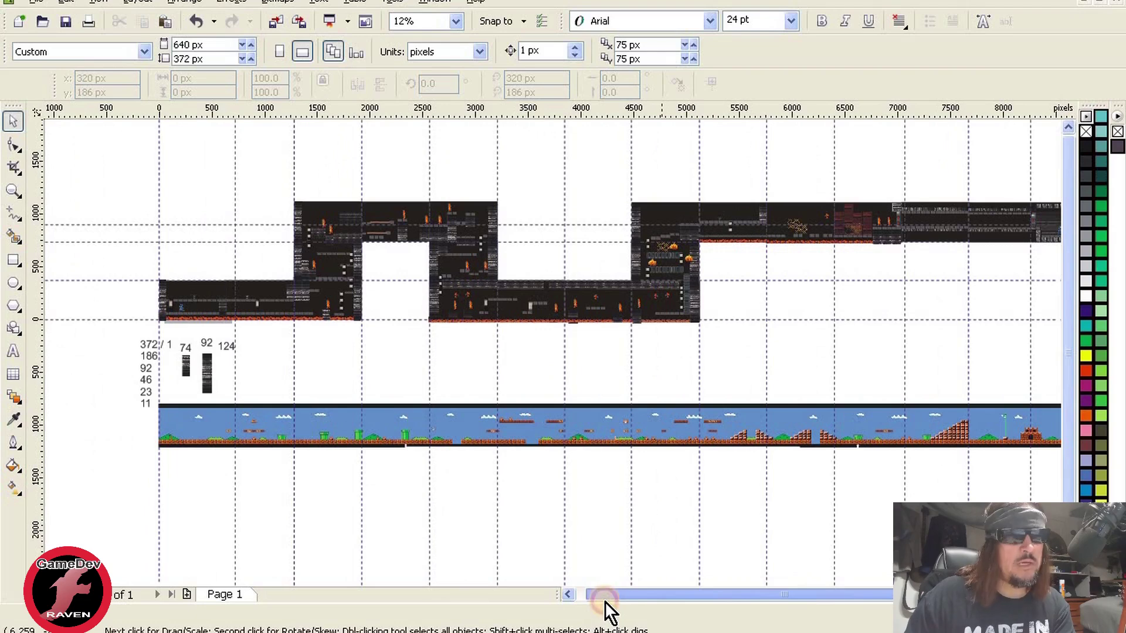
{"action": "left_click_drag", "start_coordinate": [605, 600], "coordinate": [607, 602]}
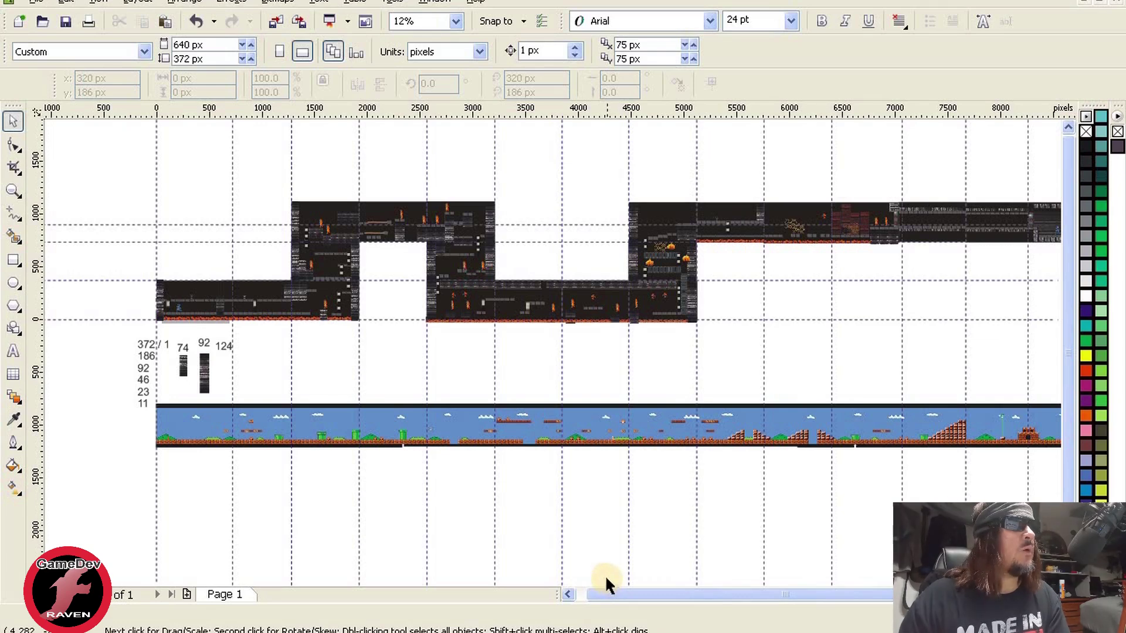
{"action": "left_click", "coordinate": [144, 355]}
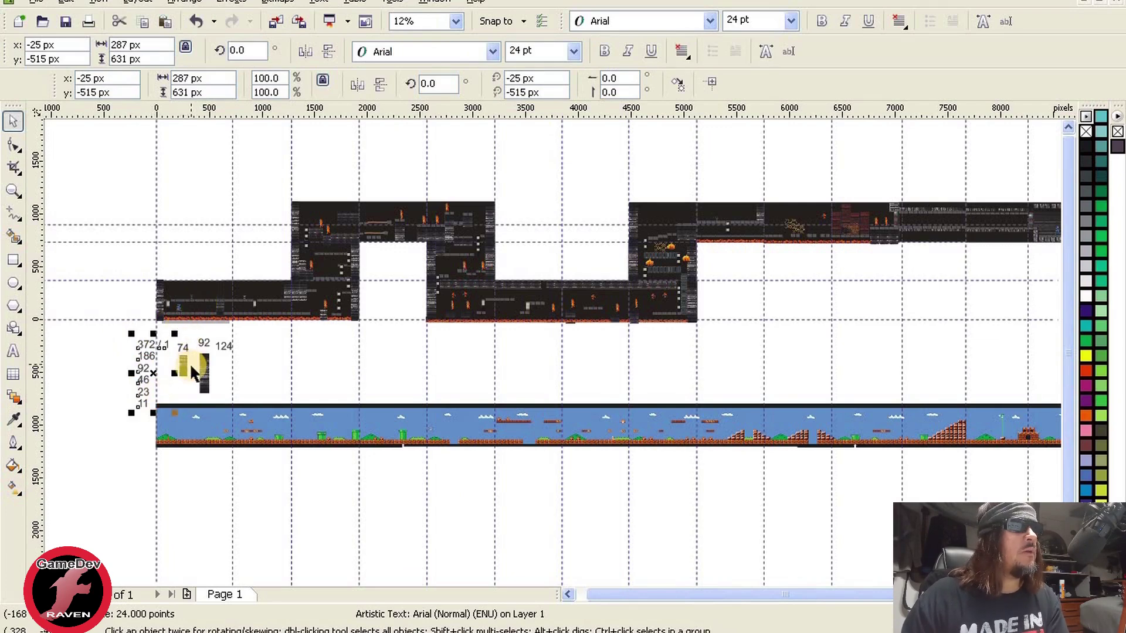
{"action": "left_click", "coordinate": [144, 356]}
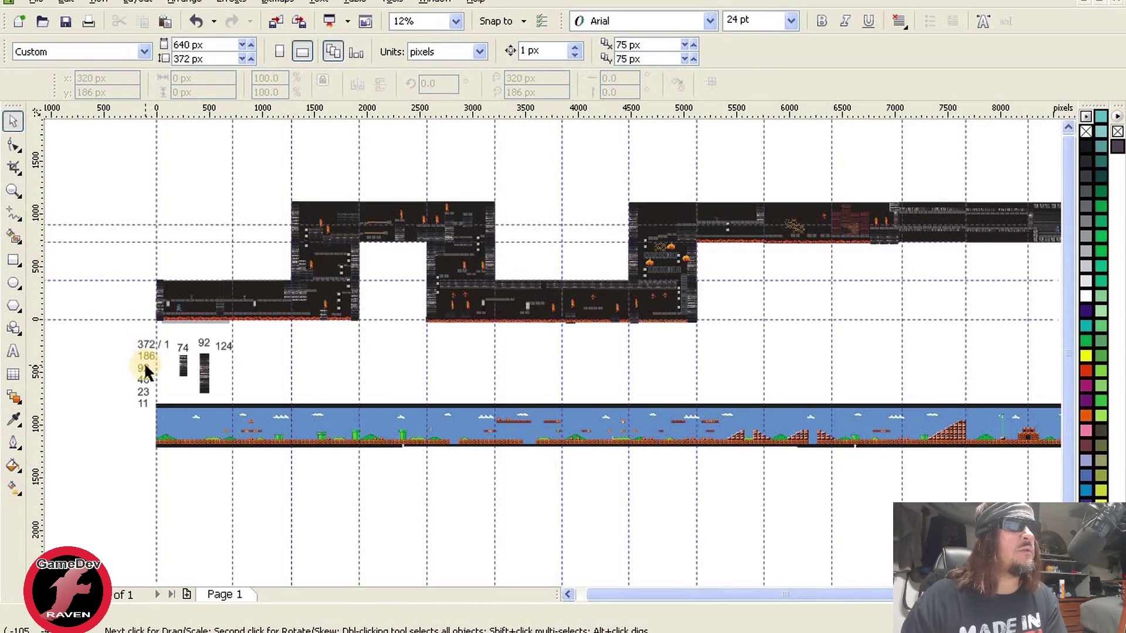
{"action": "scroll", "coordinate": [143, 362], "scroll_direction": "up", "scroll_amount": 2}
{"action": "left_click", "coordinate": [544, 349]}
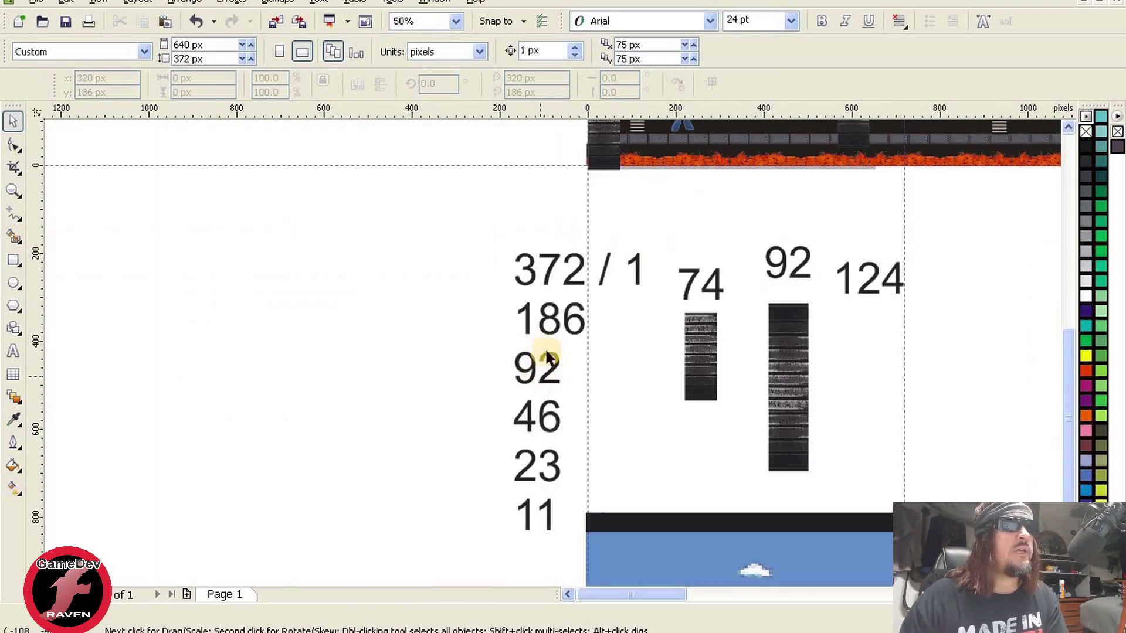
{"action": "left_click", "coordinate": [492, 344]}
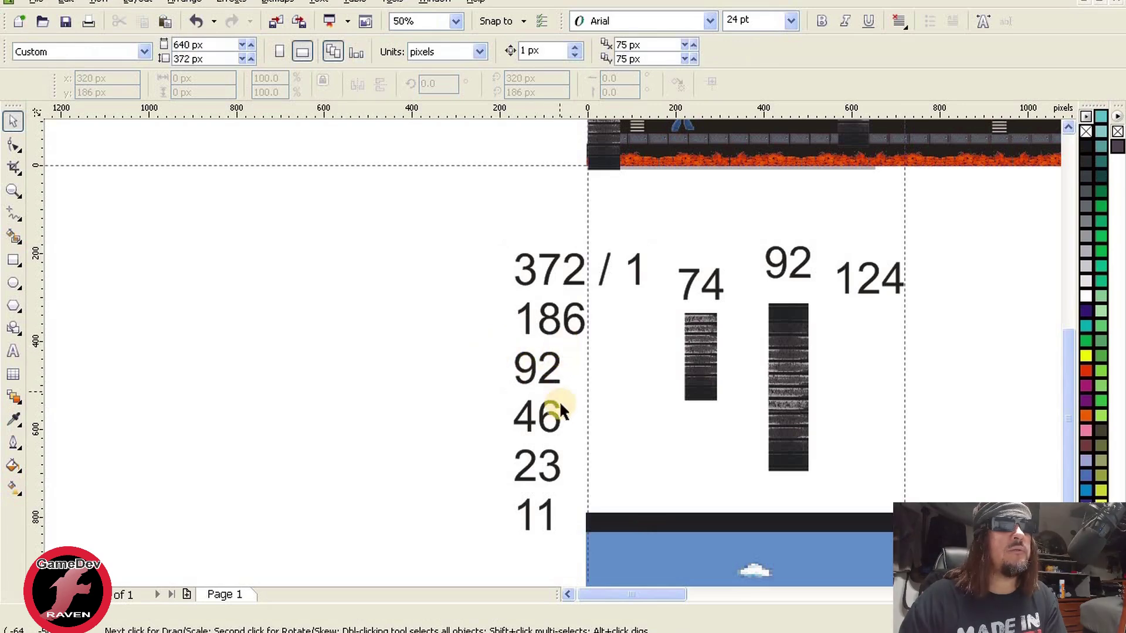
{"action": "left_click", "coordinate": [536, 316]}
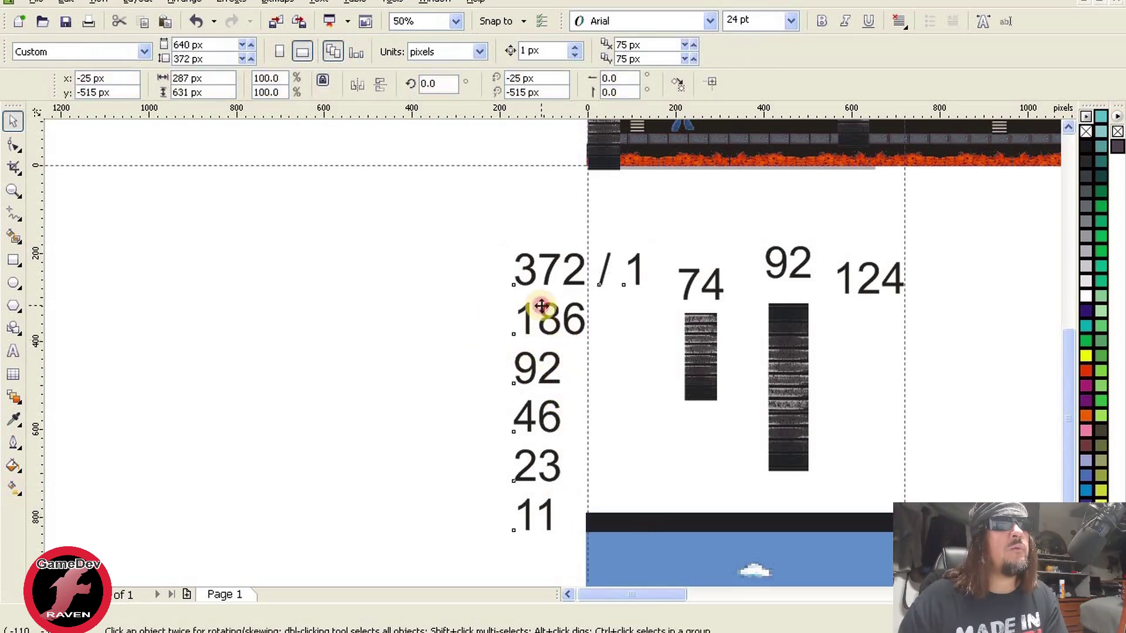
{"action": "left_click_drag", "start_coordinate": [576, 394], "coordinate": [476, 354]}
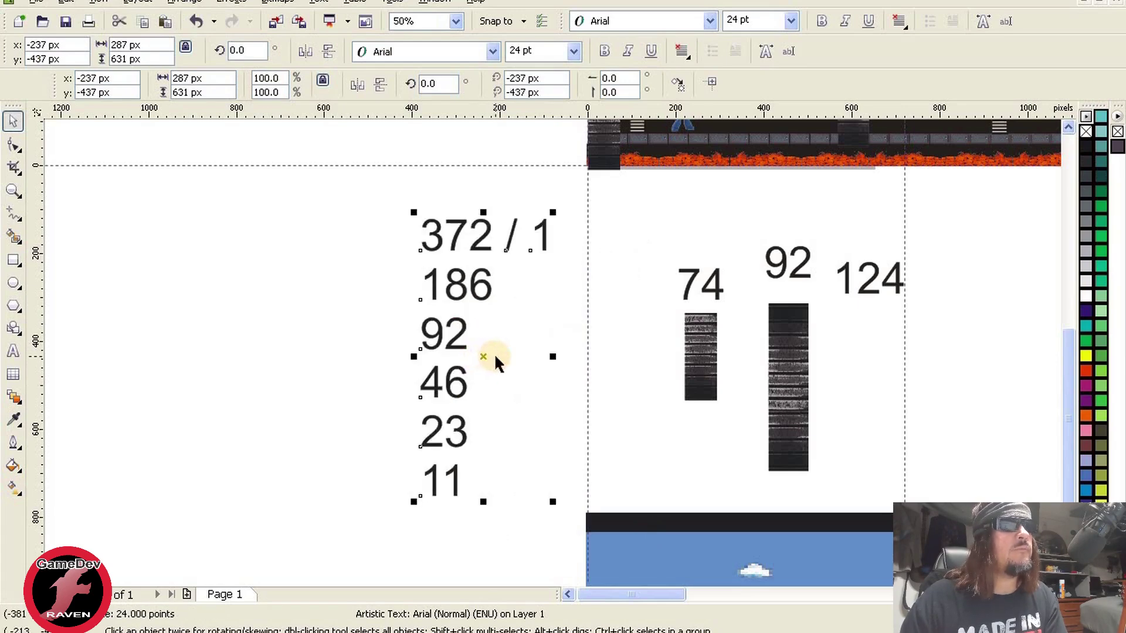
{"action": "left_click", "coordinate": [331, 311]}
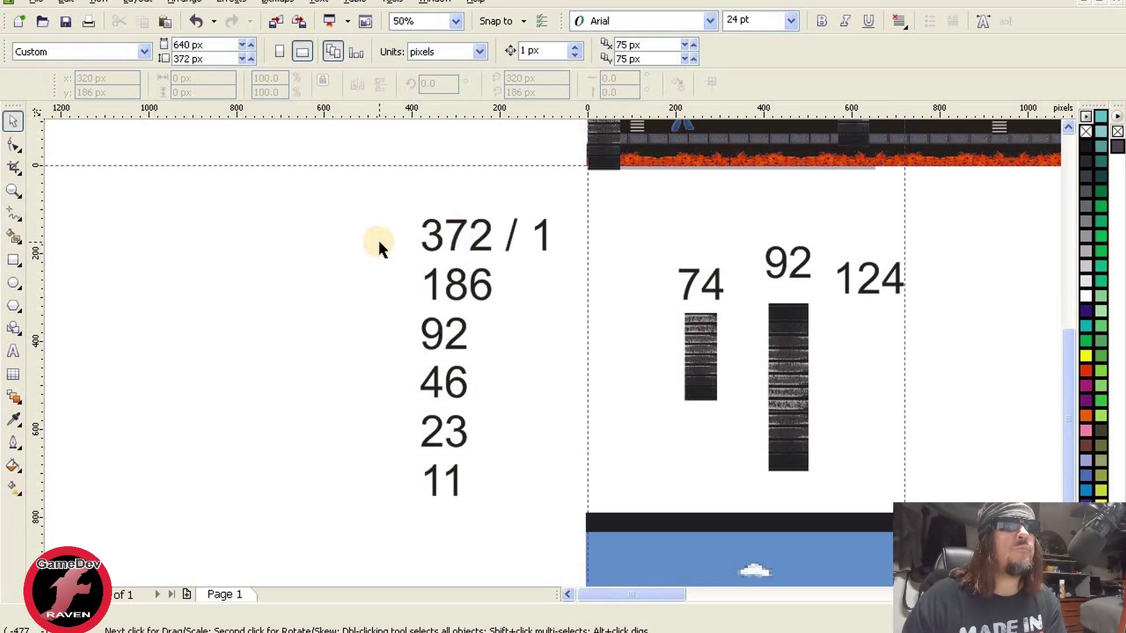
- Check the size and position of the sample column labelled 74 and the first corridor's ladder, start column and upper platform tile
{"action": "left_click", "coordinate": [706, 347]}
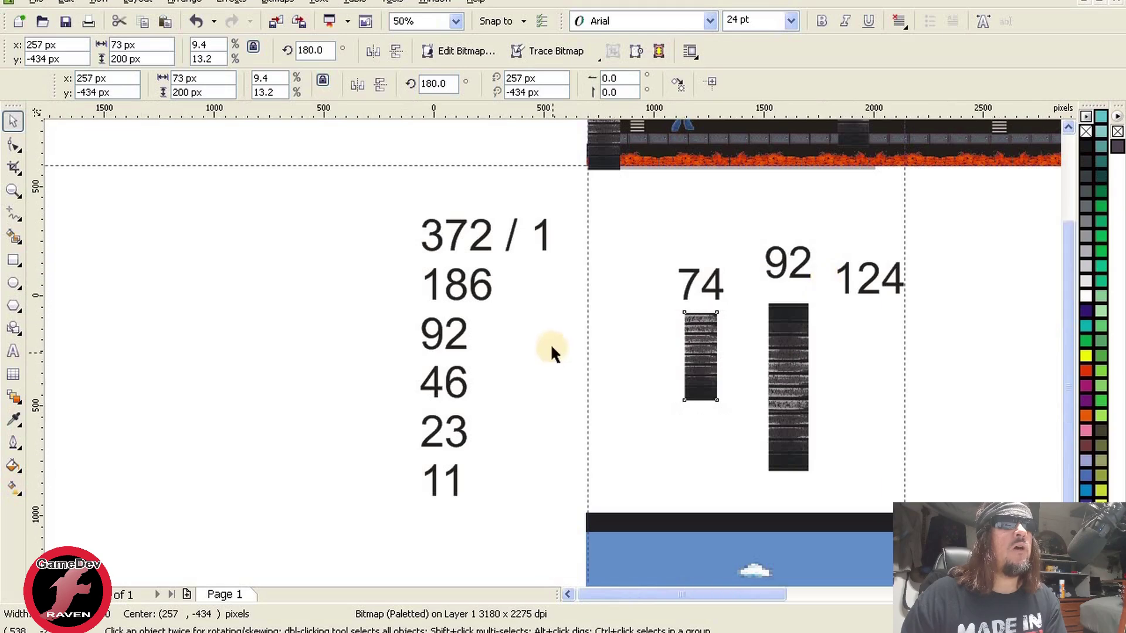
{"action": "scroll", "coordinate": [528, 282], "scroll_direction": "down", "scroll_amount": 2}
{"action": "scroll", "coordinate": [525, 359], "scroll_direction": "up", "scroll_amount": 2}
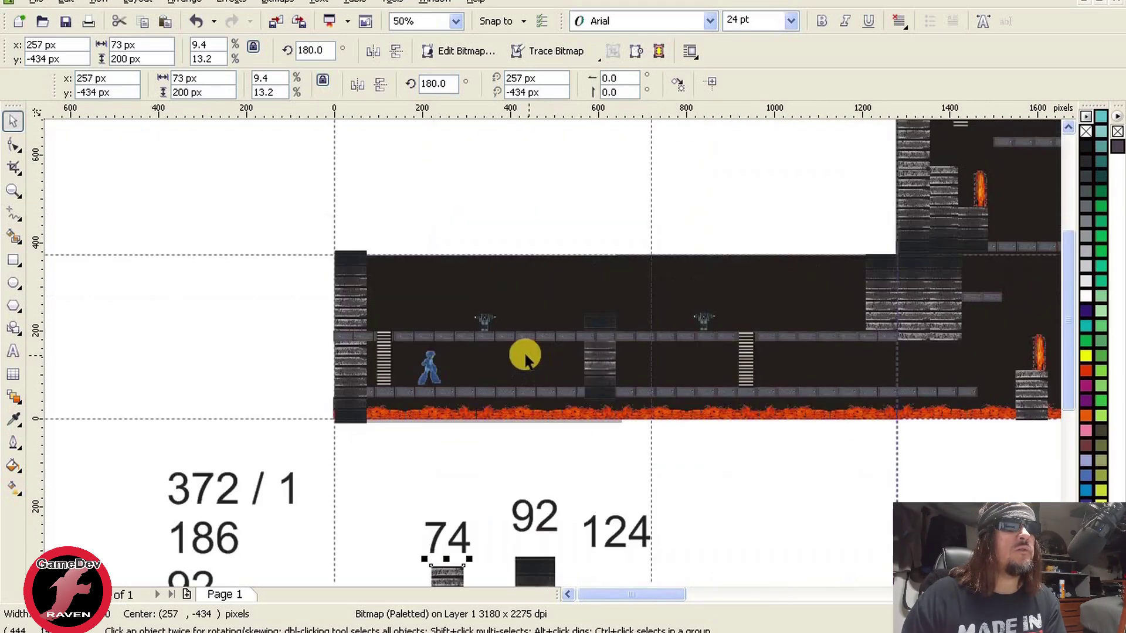
{"action": "left_click", "coordinate": [382, 349]}
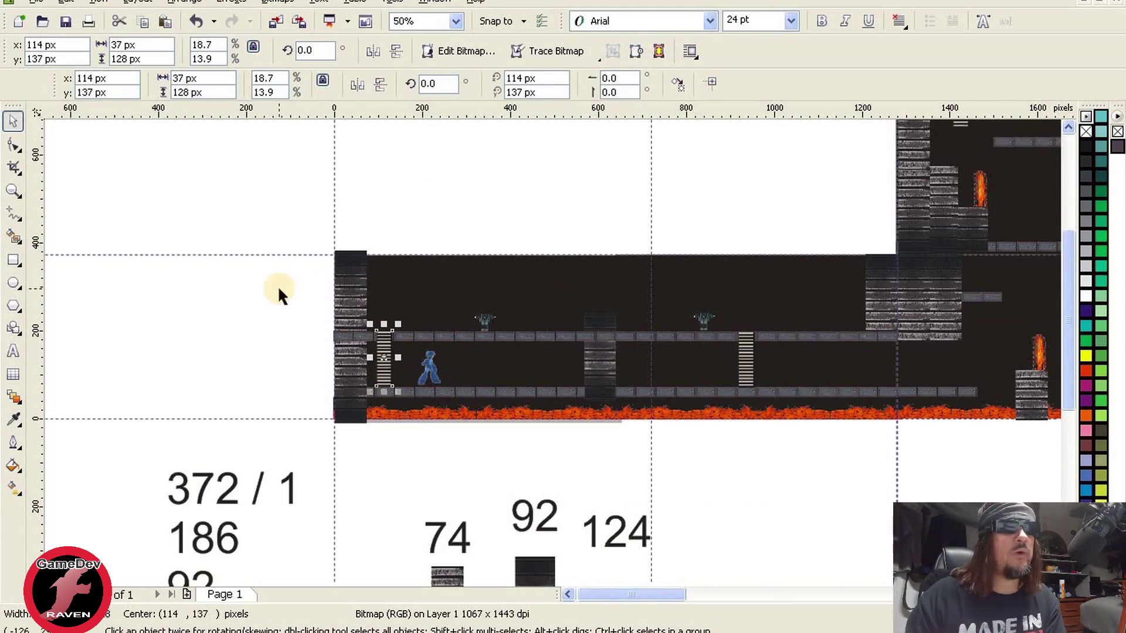
{"action": "left_click", "coordinate": [349, 299]}
{"action": "left_click", "coordinate": [468, 321]}
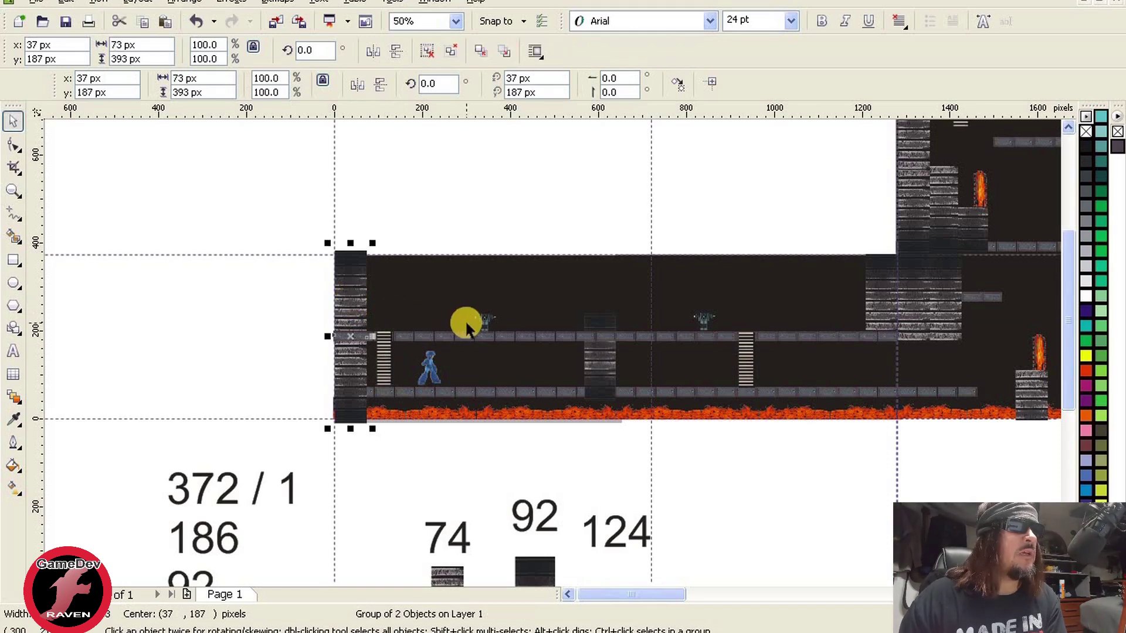
{"action": "left_click", "coordinate": [425, 333]}
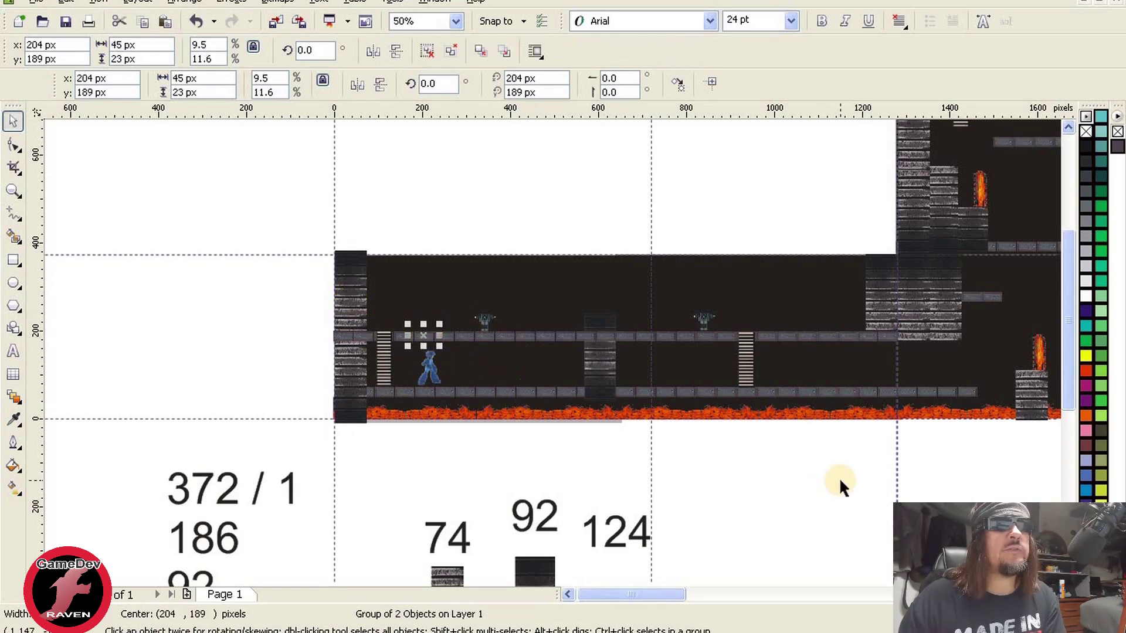
- Examine the first raised section's lower left area, checking the size and position of its flame and stepped brick columns
{"action": "left_click_drag", "start_coordinate": [660, 597], "coordinate": [709, 565]}
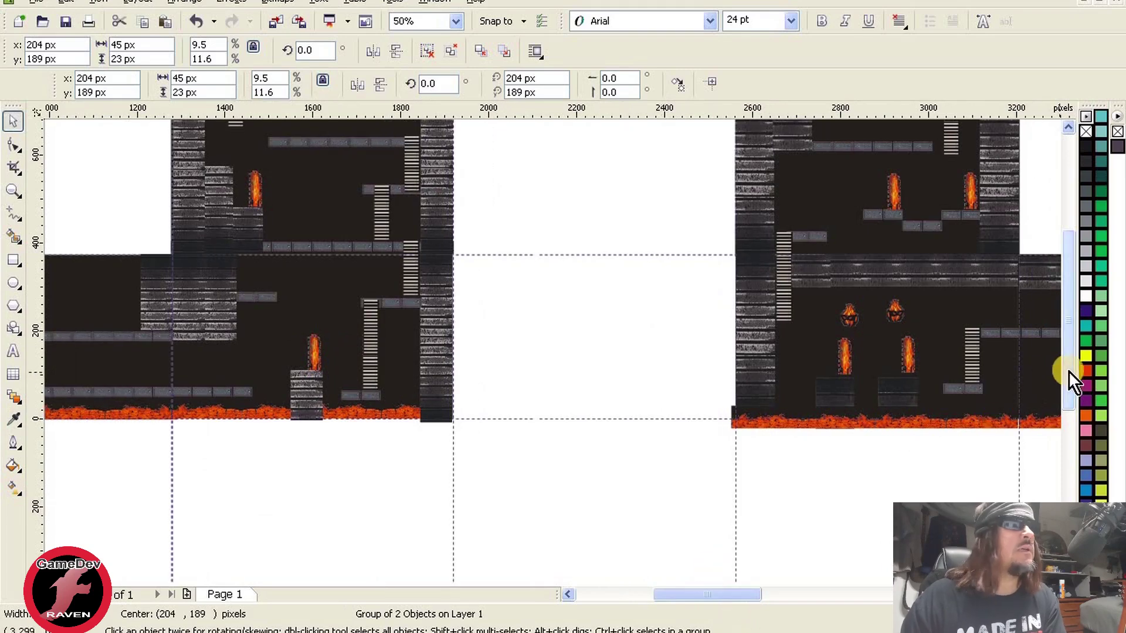
{"action": "left_click_drag", "start_coordinate": [1067, 366], "coordinate": [1019, 326]}
{"action": "left_click", "coordinate": [311, 449]}
{"action": "left_click", "coordinate": [263, 289]}
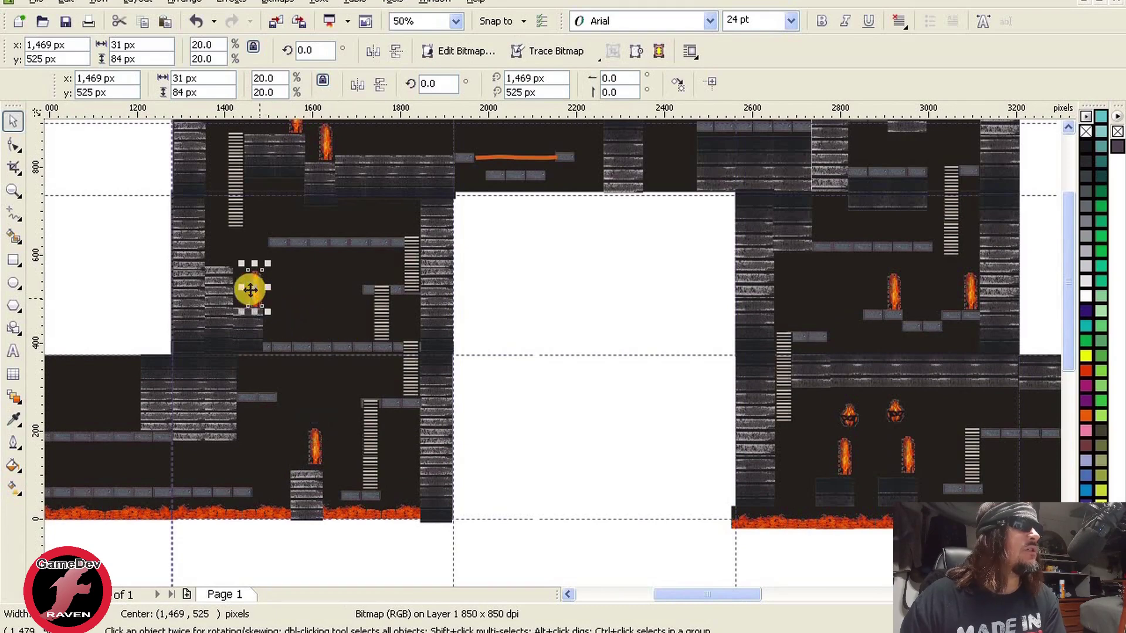
{"action": "left_click", "coordinate": [219, 282]}
{"action": "left_click", "coordinate": [193, 259]}
{"action": "left_click", "coordinate": [189, 243]}
{"action": "left_click", "coordinate": [235, 317]}
{"action": "left_click", "coordinate": [215, 295]}
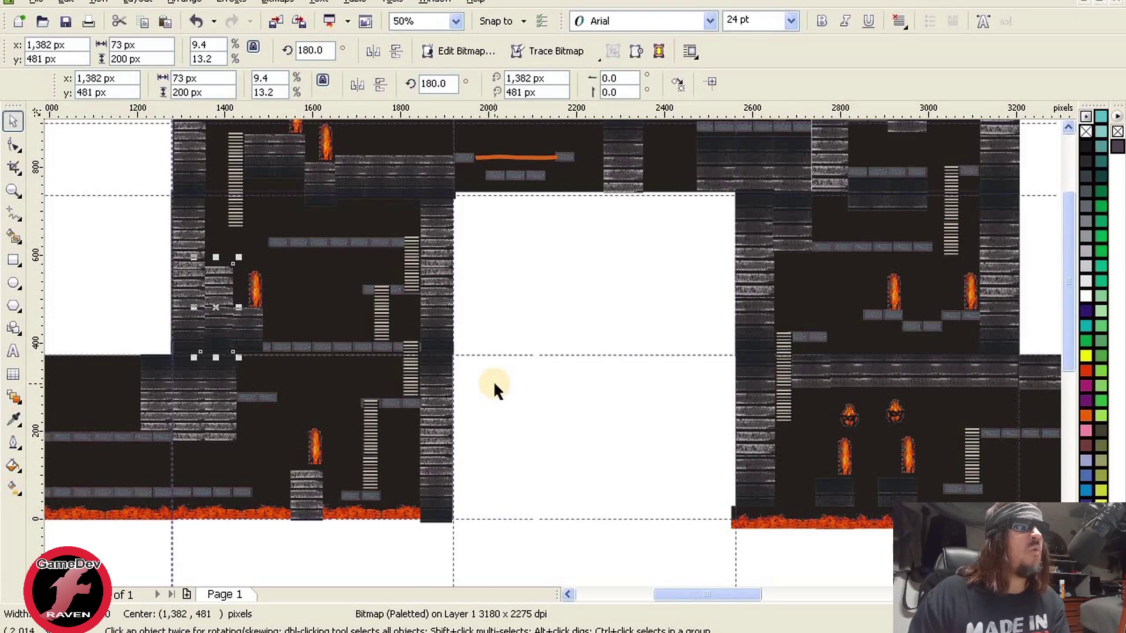
{"action": "left_click", "coordinate": [122, 276]}
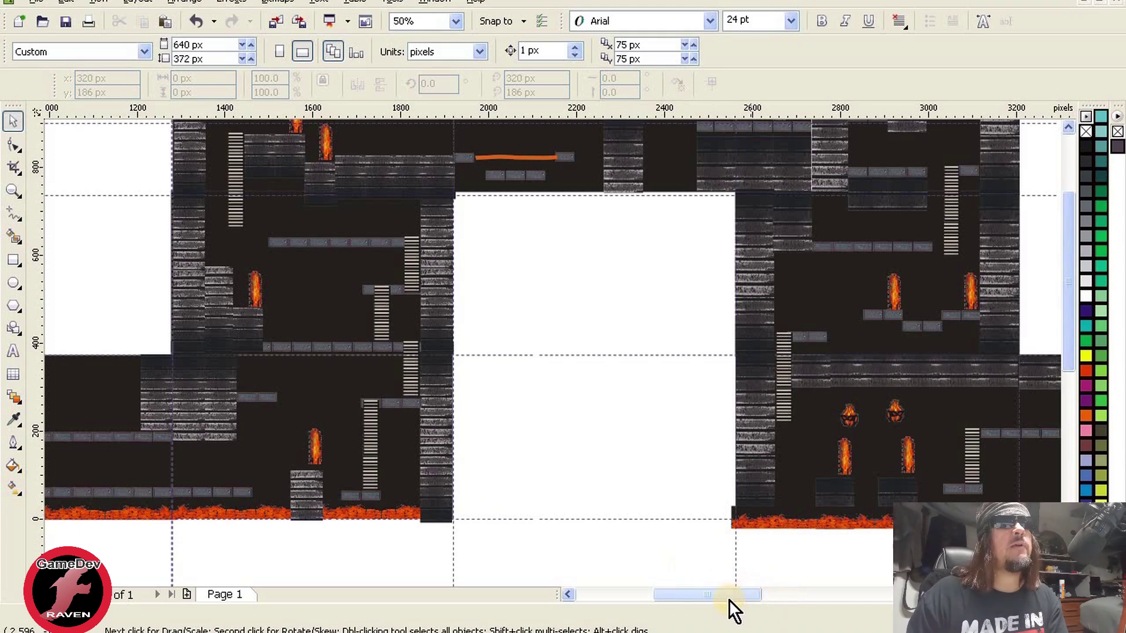
- Follow the map down into the second lower corridor and check its left wall column, lava floor, brick block, ladder and low platform
{"action": "left_click_drag", "start_coordinate": [1073, 319], "coordinate": [1067, 280]}
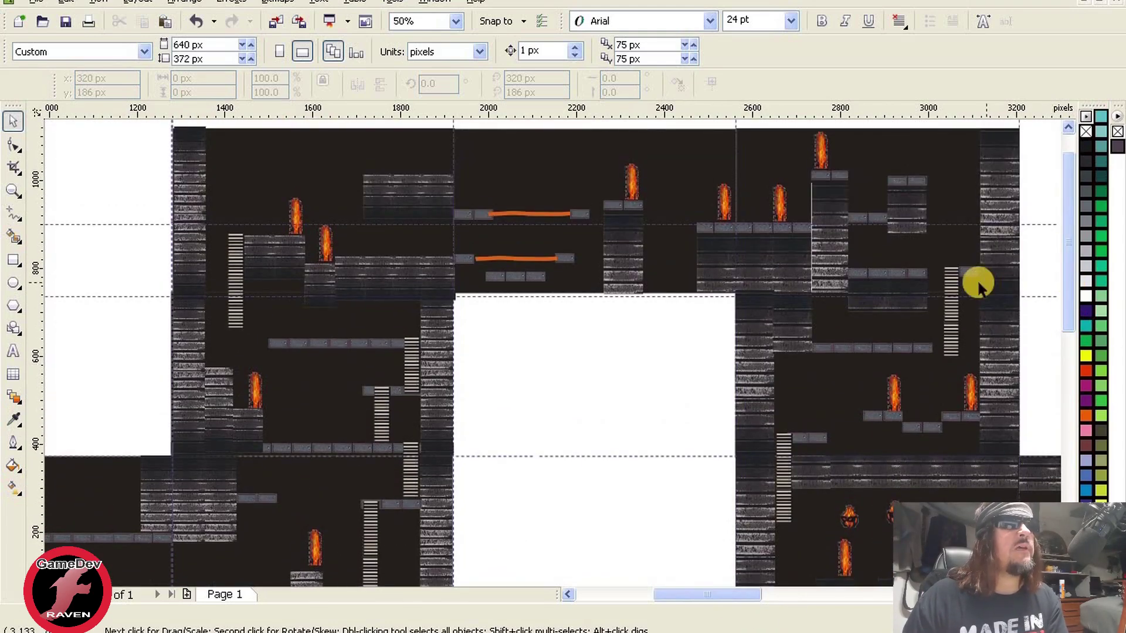
{"action": "left_click_drag", "start_coordinate": [729, 594], "coordinate": [780, 594]}
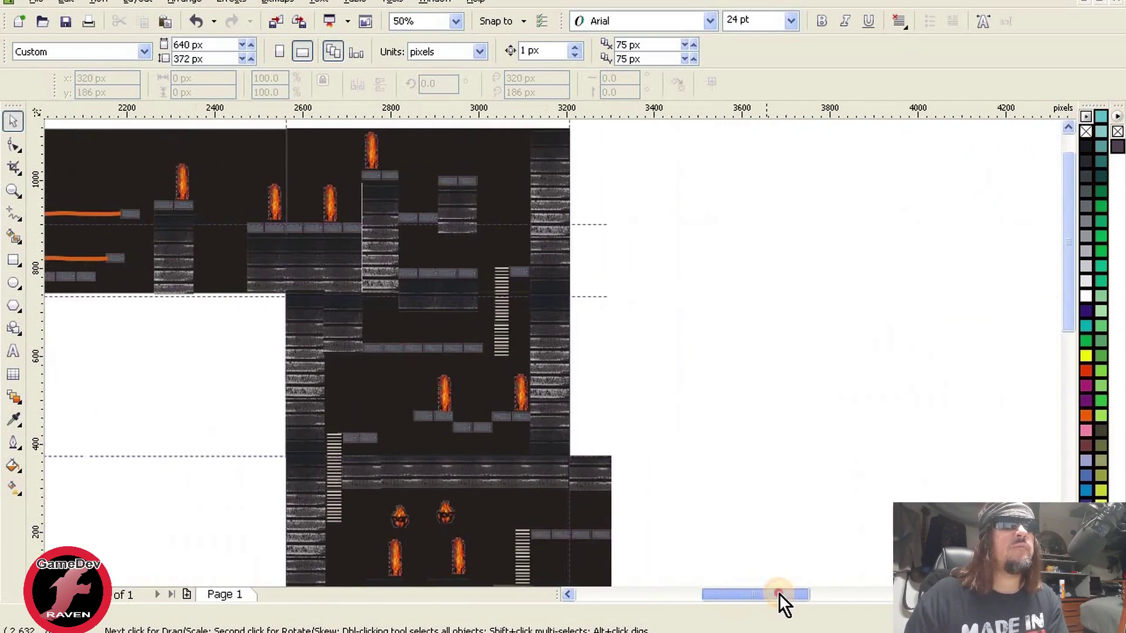
{"action": "mouse_move", "coordinate": [1071, 326]}
{"action": "left_mouse_down"}
{"action": "mouse_move", "coordinate": [1071, 374]}
{"action": "mouse_move", "coordinate": [1072, 357]}
{"action": "left_mouse_up"}
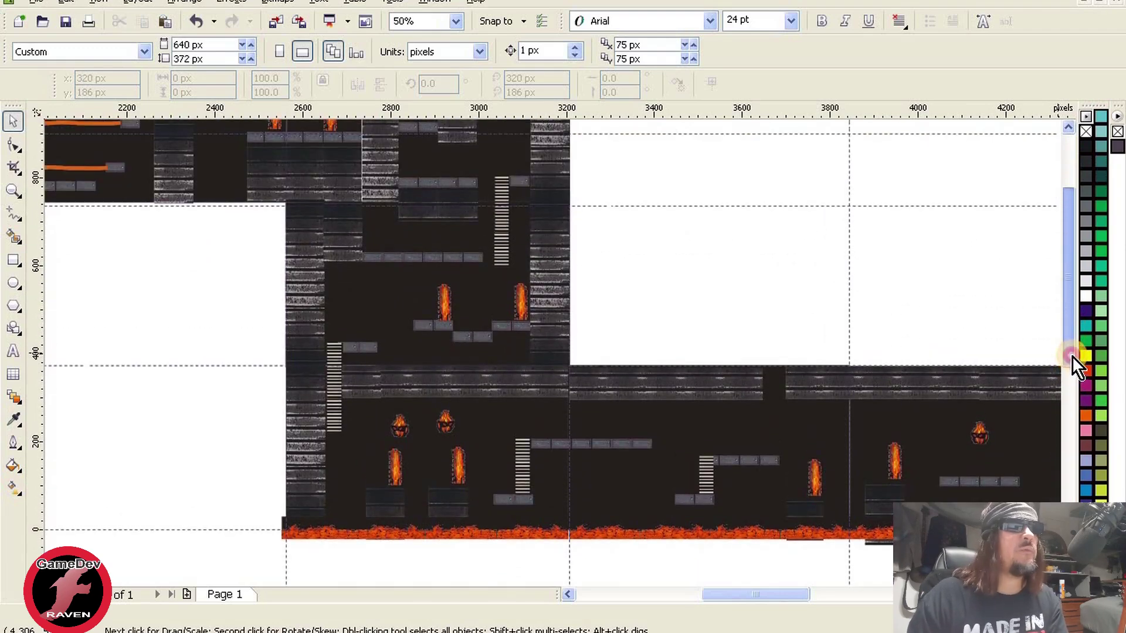
{"action": "left_click_drag", "start_coordinate": [1072, 357], "coordinate": [1072, 360]}
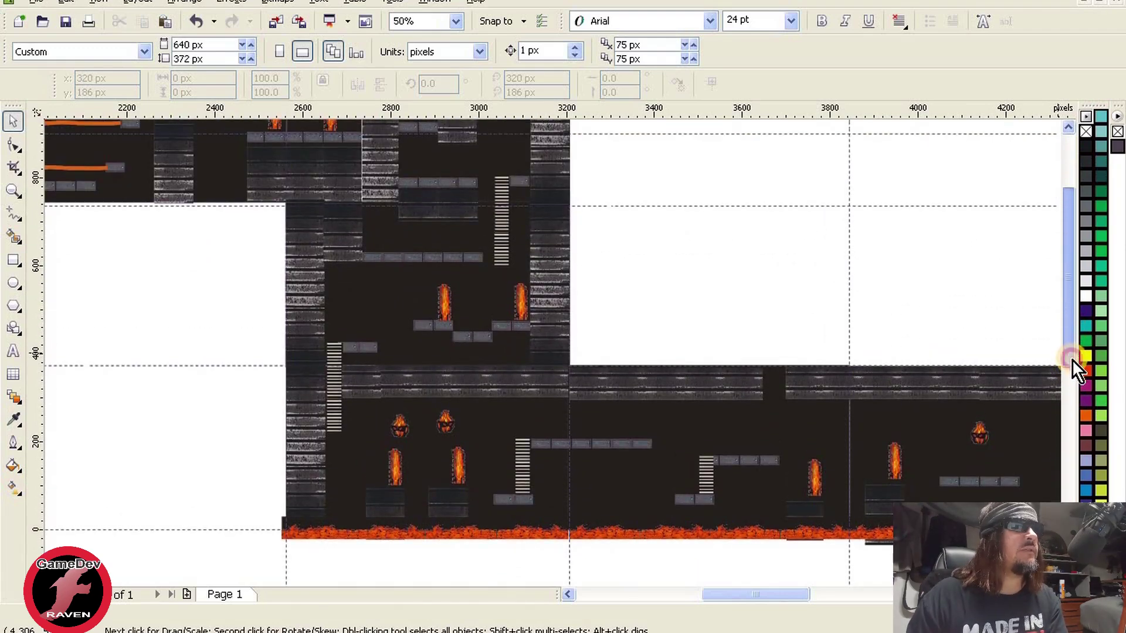
{"action": "left_click", "coordinate": [317, 422]}
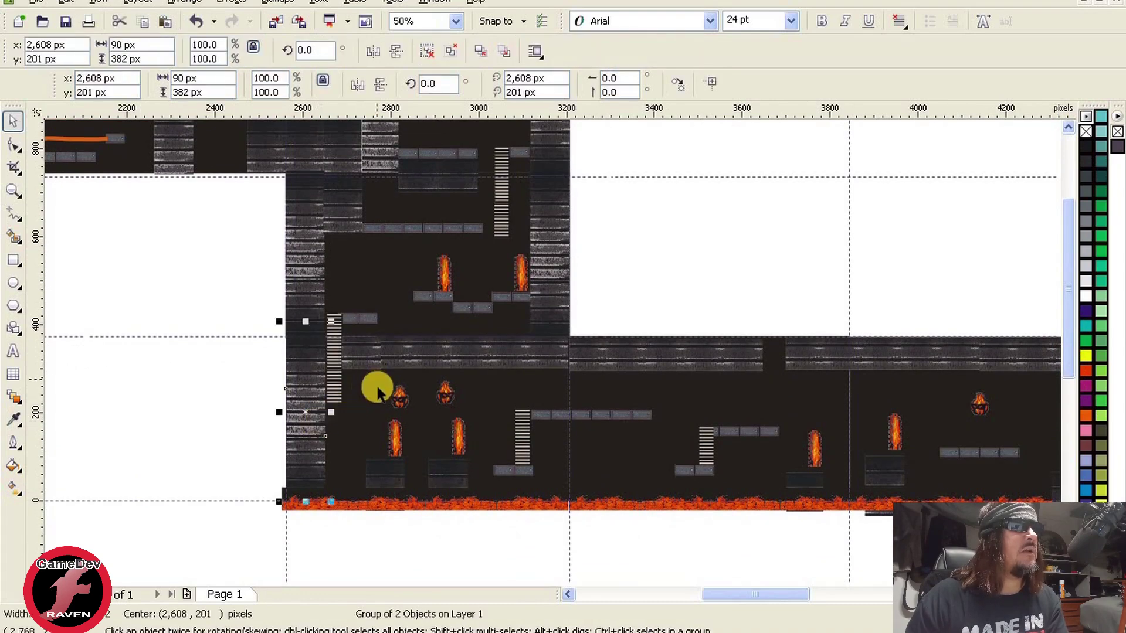
{"action": "left_click", "coordinate": [354, 506]}
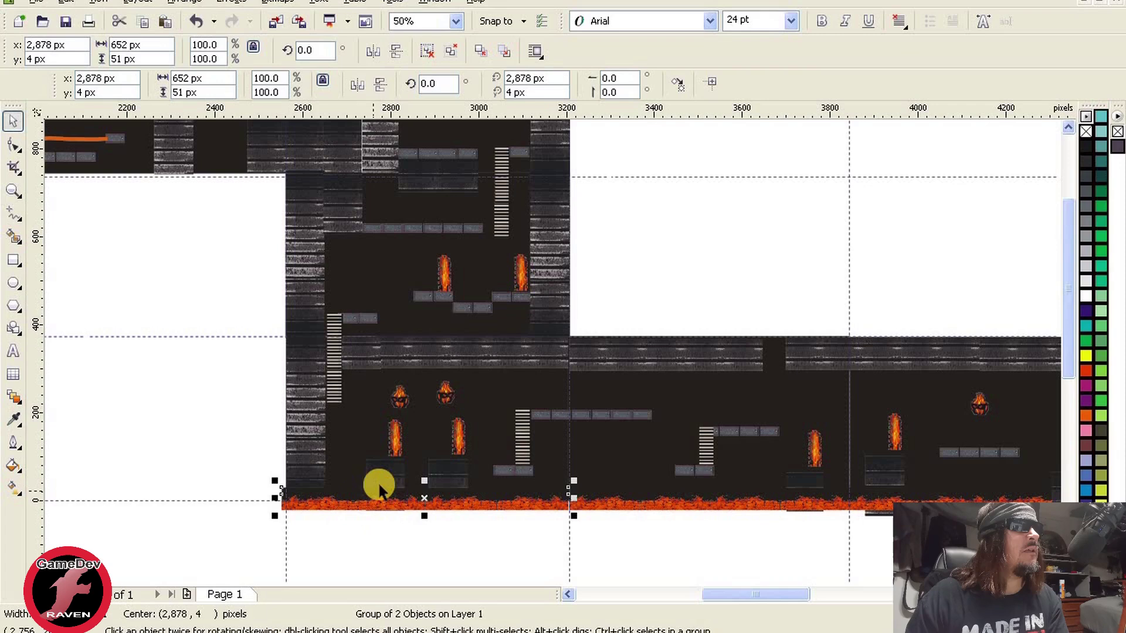
{"action": "left_click", "coordinate": [387, 469]}
{"action": "left_click", "coordinate": [334, 395]}
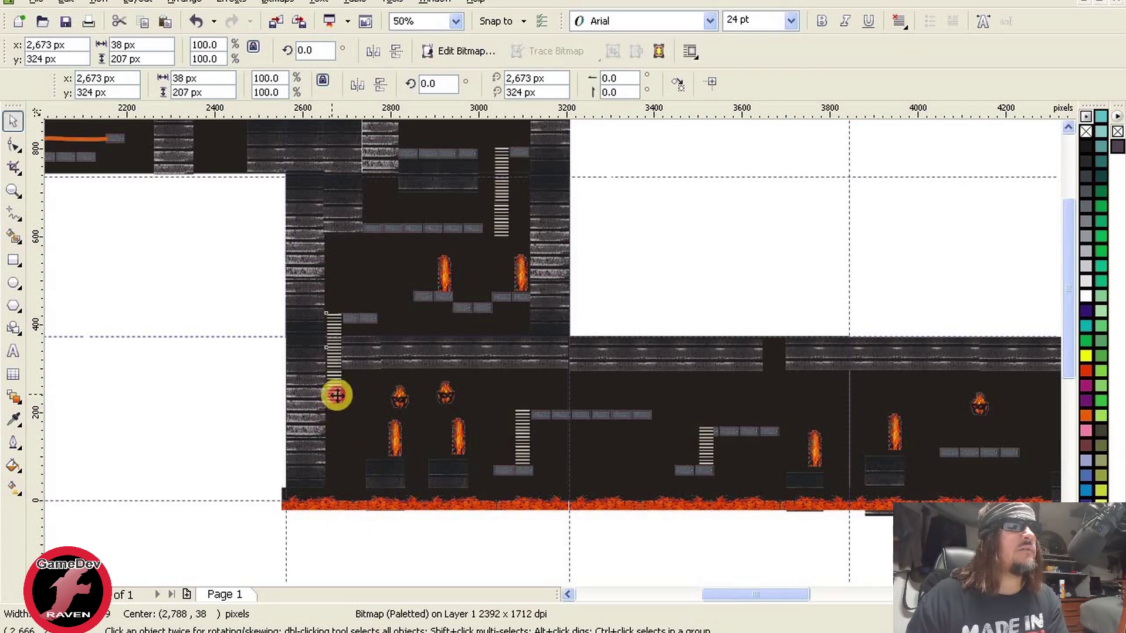
{"action": "left_click", "coordinate": [498, 470]}
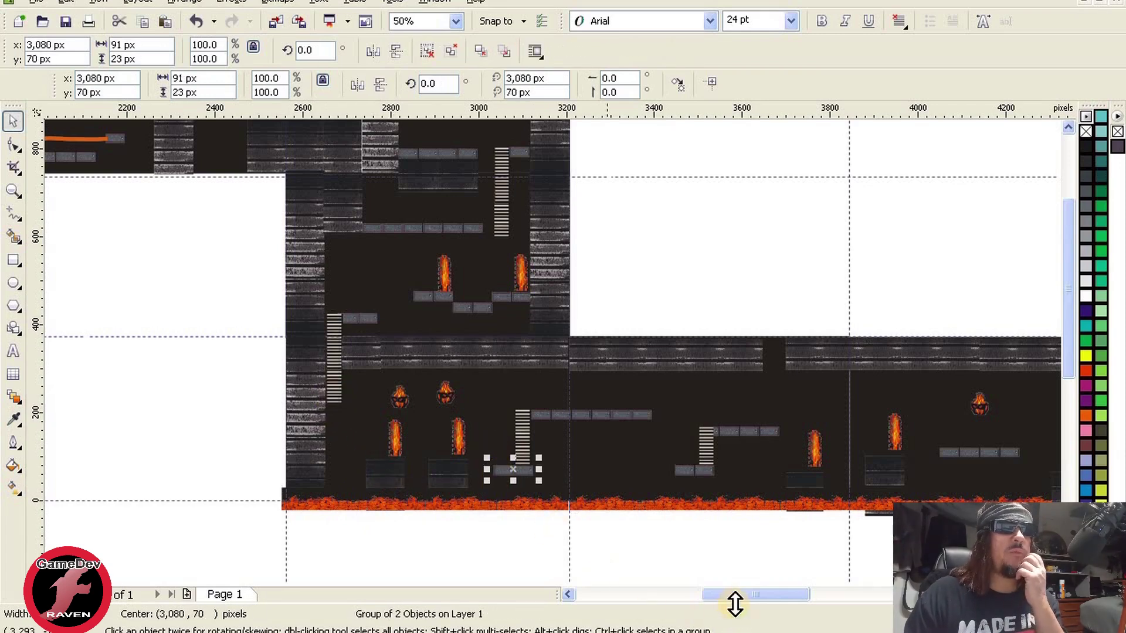
- Try moving the lower ribbed metal platform in the second raised section up and to the left, and undo the move
{"action": "left_click_drag", "start_coordinate": [786, 596], "coordinate": [874, 588]}
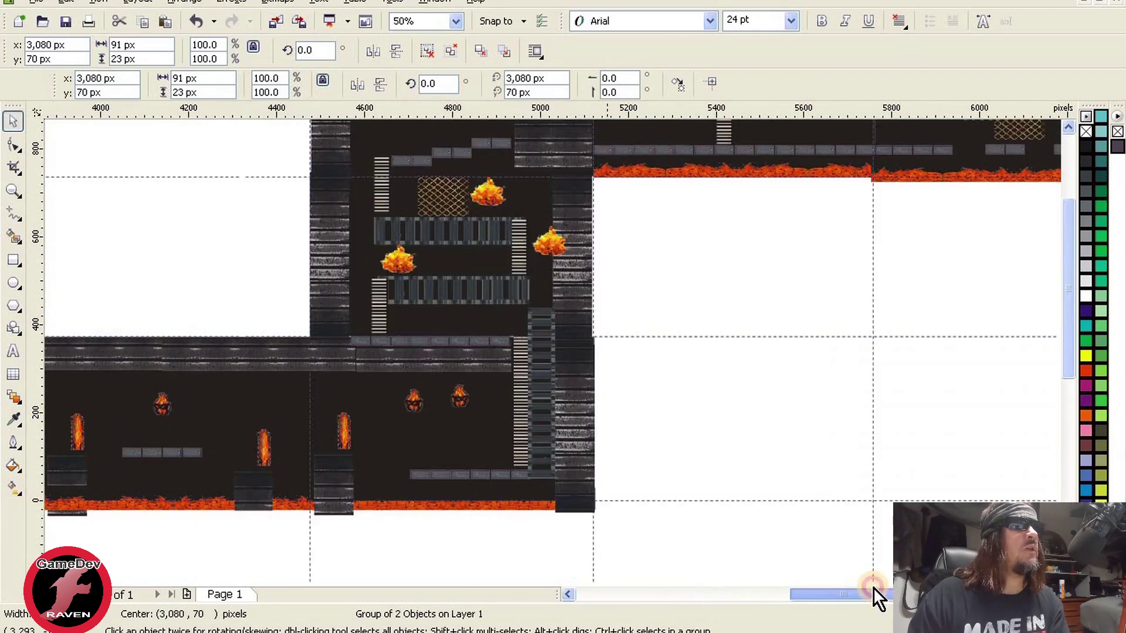
{"action": "left_click", "coordinate": [430, 216]}
{"action": "left_click", "coordinate": [415, 233]}
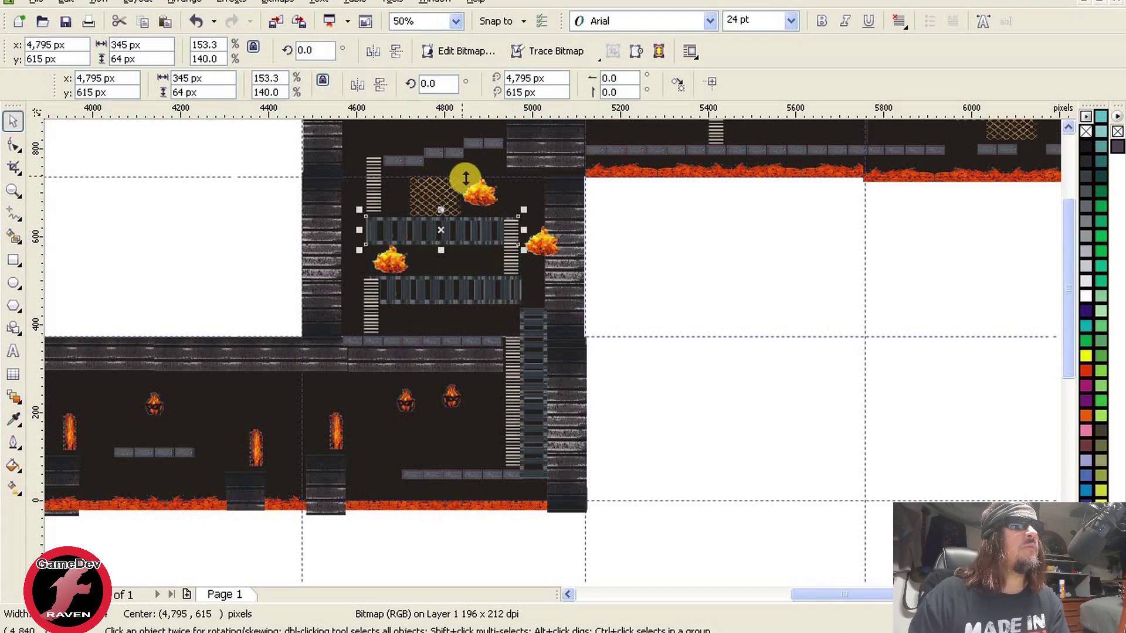
{"action": "left_click_drag", "start_coordinate": [482, 231], "coordinate": [450, 274]}
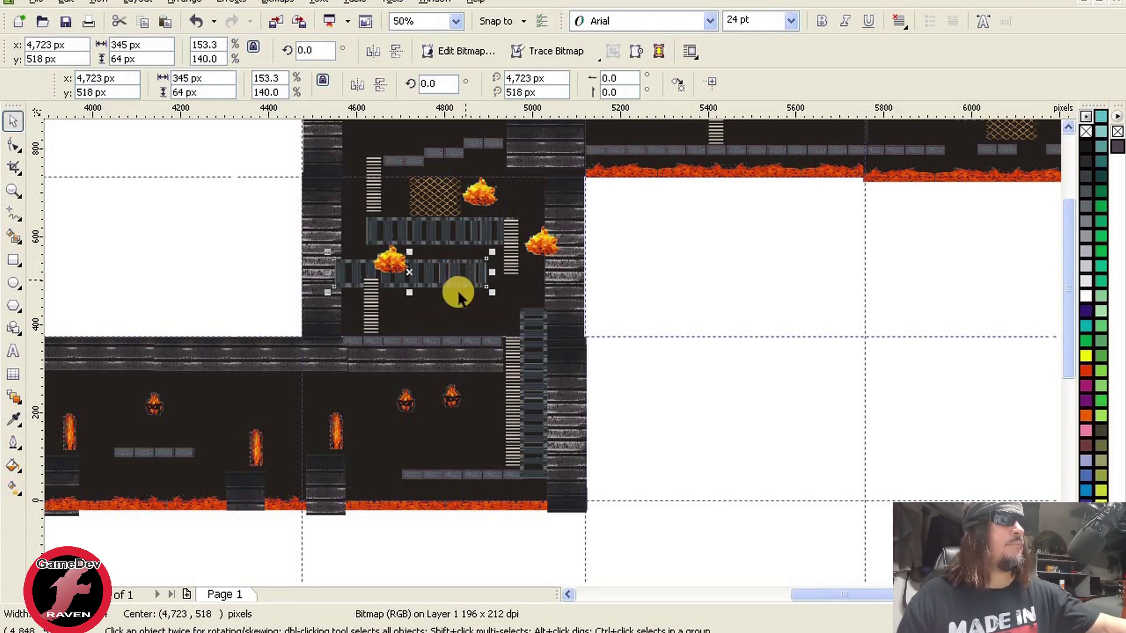
{"action": "key", "text": "ctrl+z"}
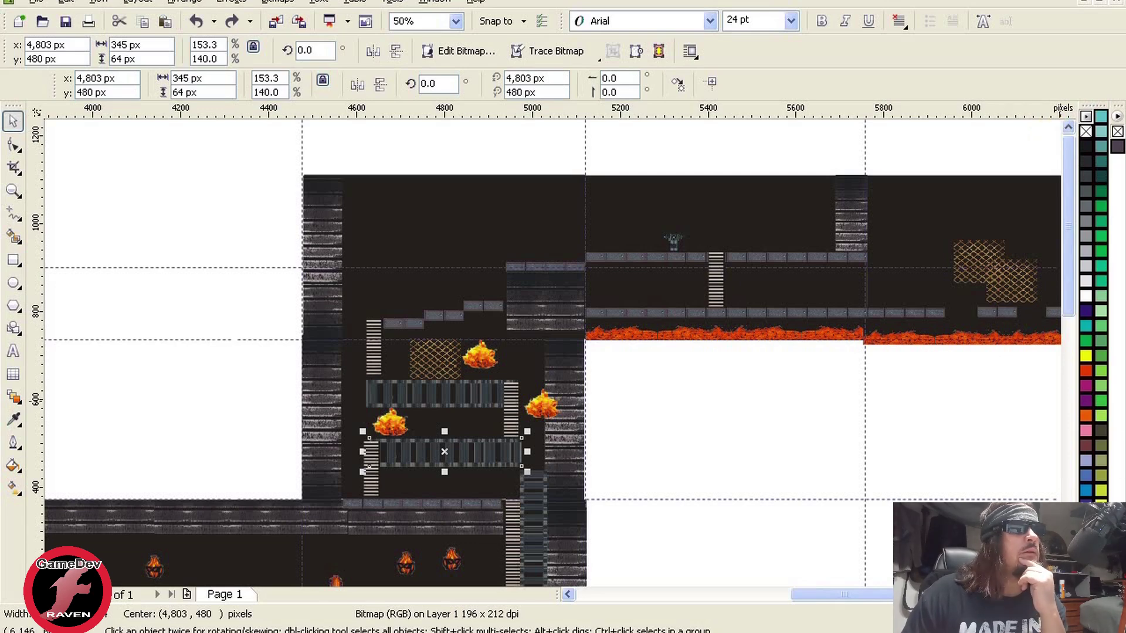
- Survey the upper corridor from the second raised section through the gated passages to the boss room, and examine the boss fight up close
{"action": "left_click", "coordinate": [1054, 595]}
{"action": "left_click", "coordinate": [1055, 594]}
{"action": "left_click", "coordinate": [1055, 595]}
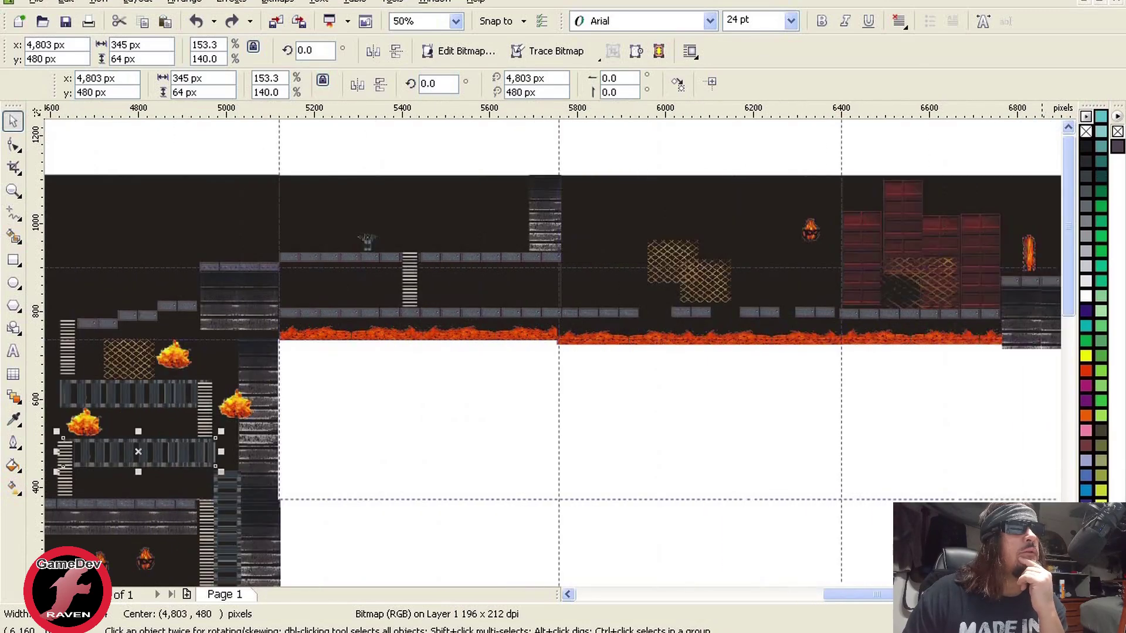
{"action": "left_click", "coordinate": [1054, 595]}
{"action": "left_click", "coordinate": [1055, 594]}
{"action": "left_click", "coordinate": [1054, 595]}
{"action": "left_click", "coordinate": [1055, 594]}
{"action": "left_click", "coordinate": [1054, 595]}
{"action": "left_click", "coordinate": [1055, 594]}
{"action": "left_click", "coordinate": [1055, 594]}
{"action": "left_click", "coordinate": [1054, 595]}
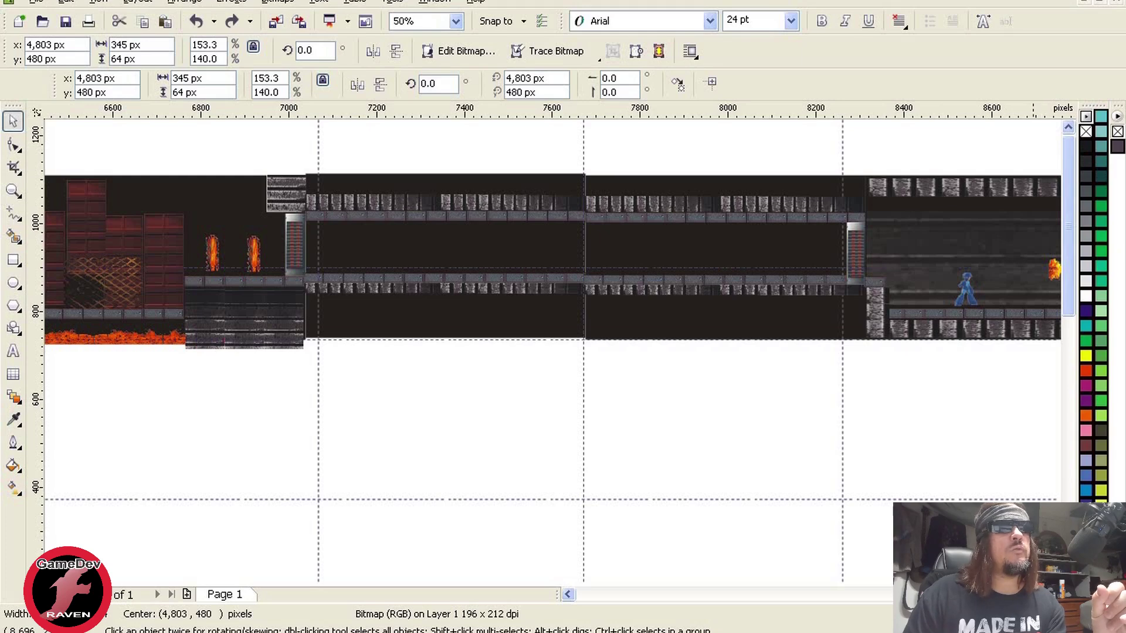
{"action": "scroll", "coordinate": [552, 258], "scroll_direction": "right", "scroll_amount": 5}
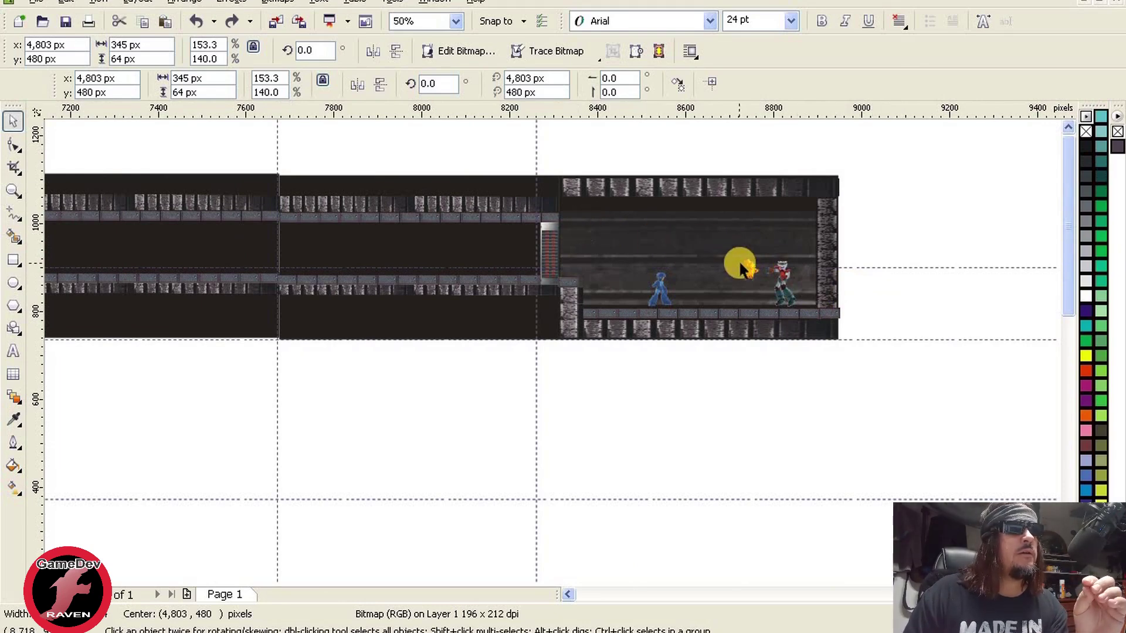
{"action": "scroll", "coordinate": [553, 356], "scroll_direction": "up", "scroll_amount": 3}
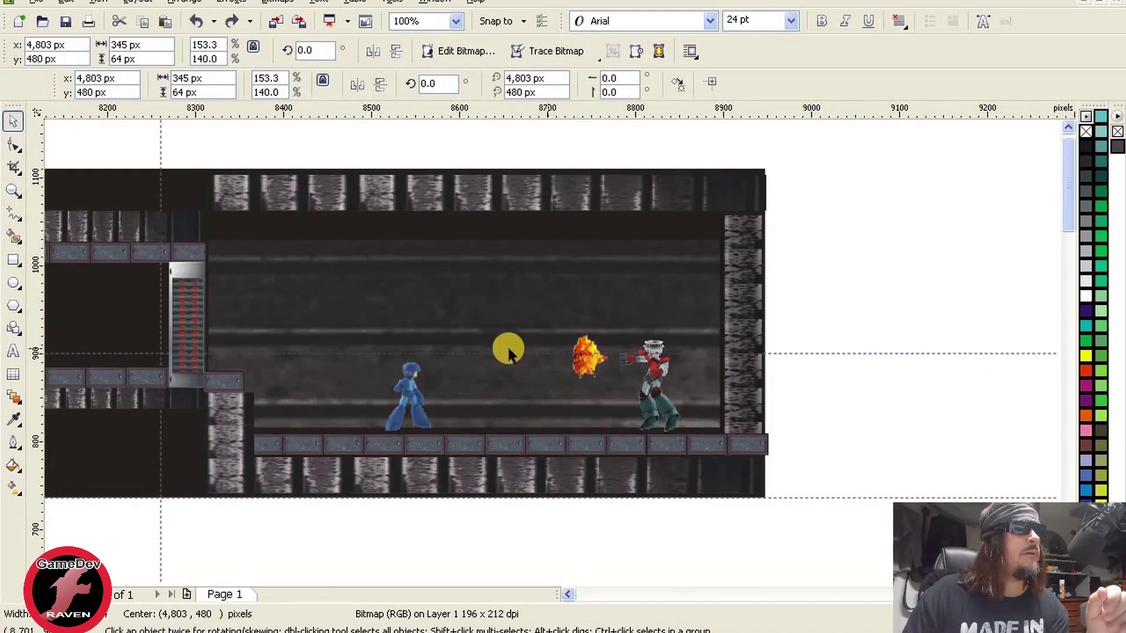
- Check the gate at the boss room's entrance and trace the map back through the upper corridor to the second lower corridor
{"action": "left_click", "coordinate": [195, 310]}
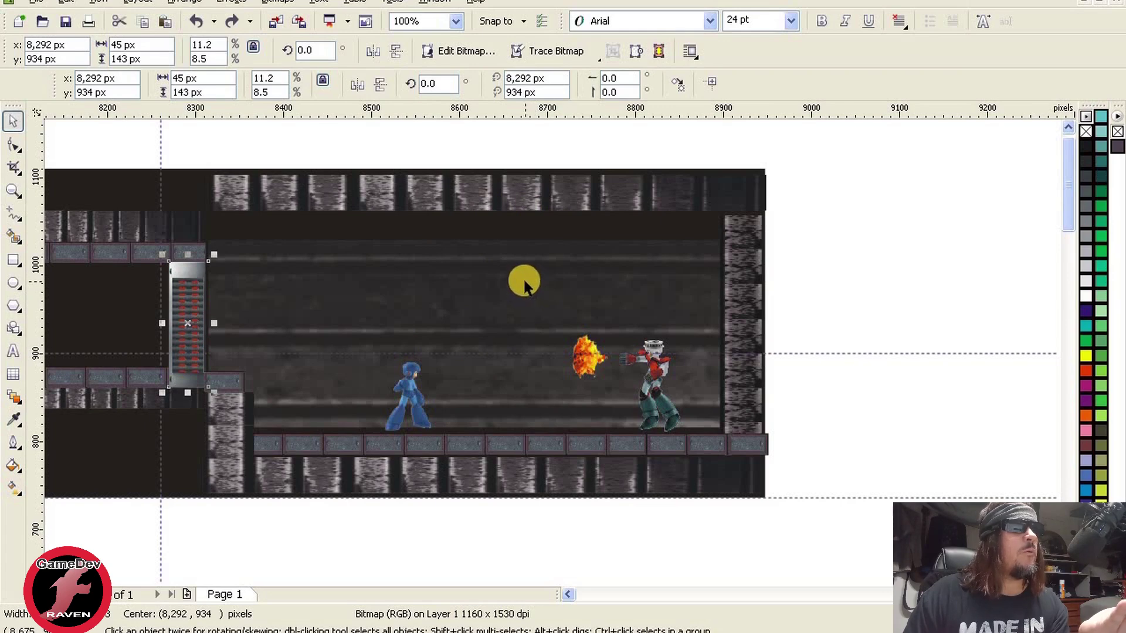
{"action": "scroll", "coordinate": [525, 285], "scroll_direction": "down", "scroll_amount": 1}
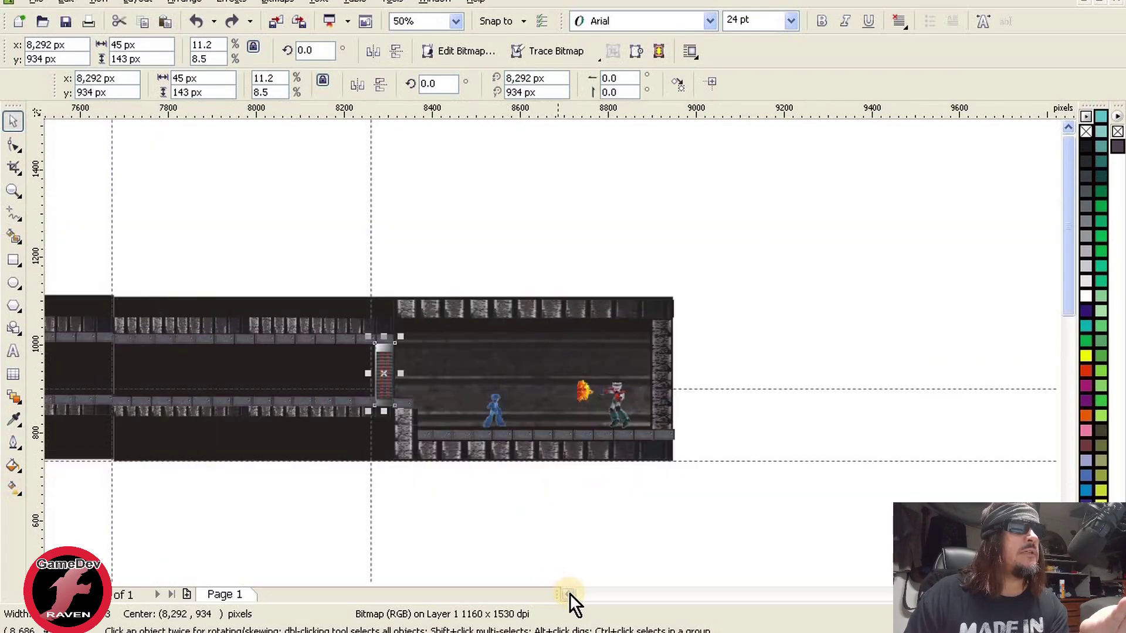
{"action": "left_click", "coordinate": [568, 594]}
{"action": "left_click", "coordinate": [566, 593]}
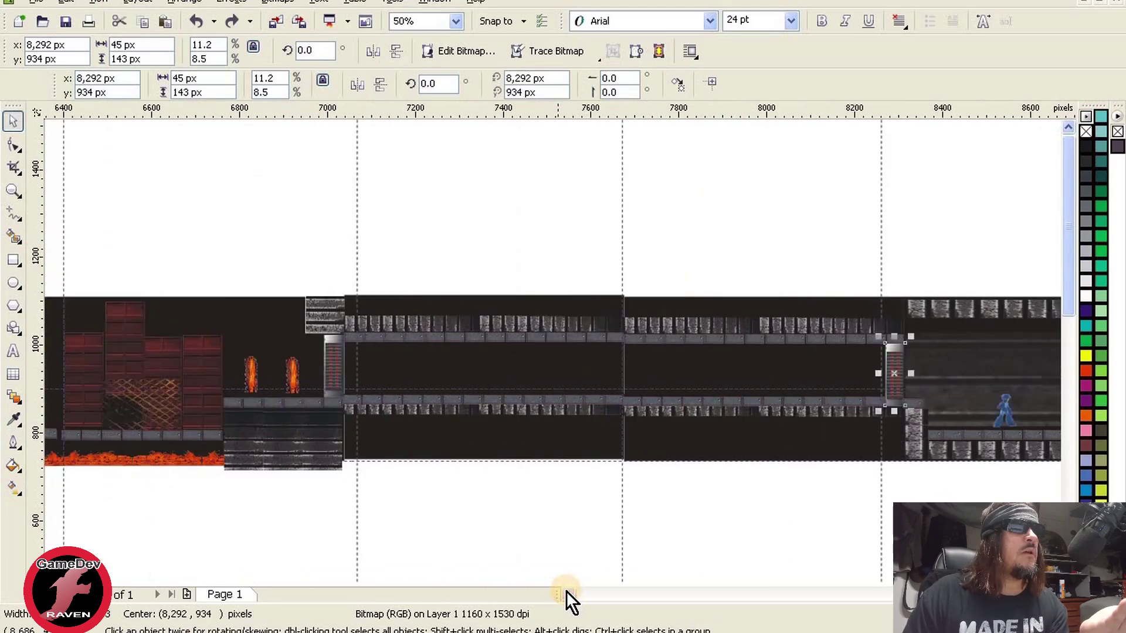
{"action": "left_click", "coordinate": [566, 593]}
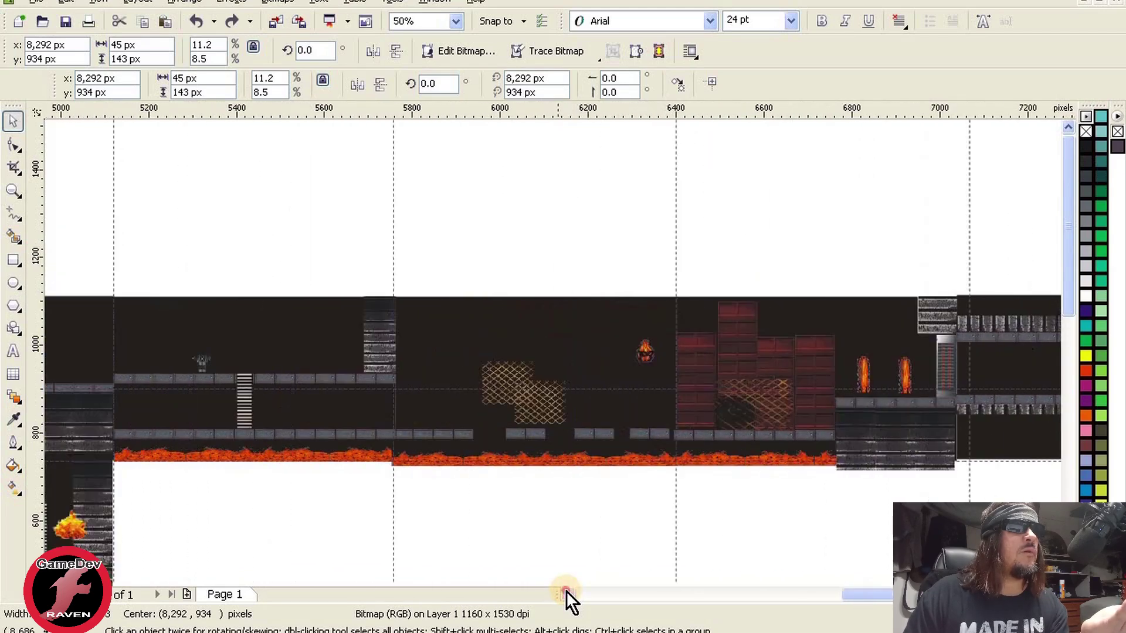
{"action": "left_click", "coordinate": [564, 590]}
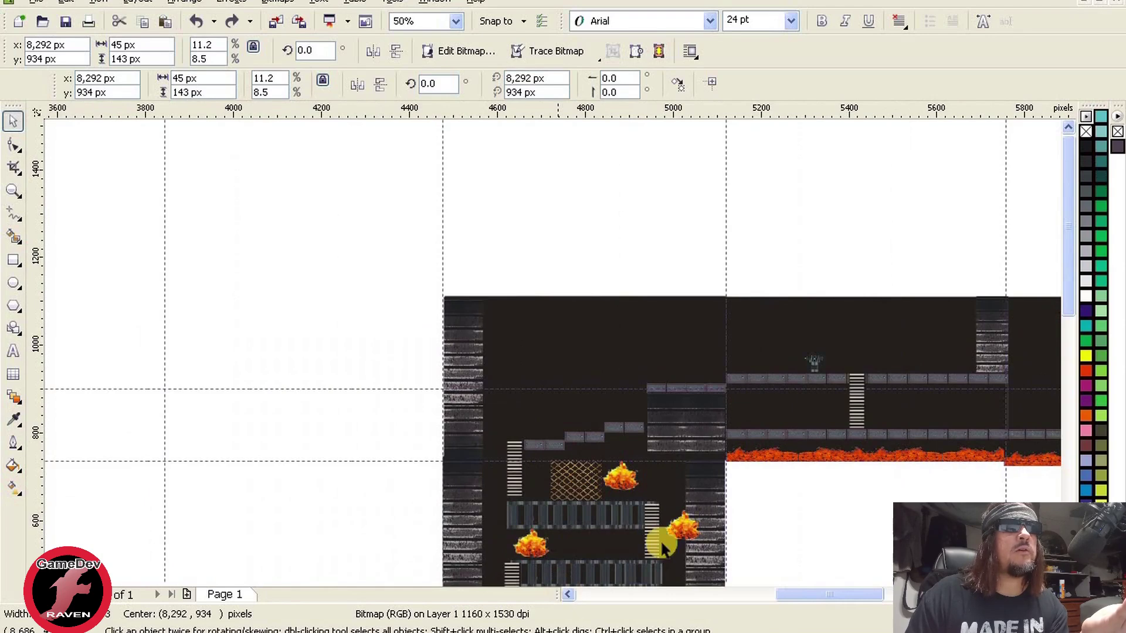
{"action": "left_click_drag", "start_coordinate": [1066, 270], "coordinate": [1062, 376]}
{"action": "left_click_drag", "start_coordinate": [849, 593], "coordinate": [747, 590]}
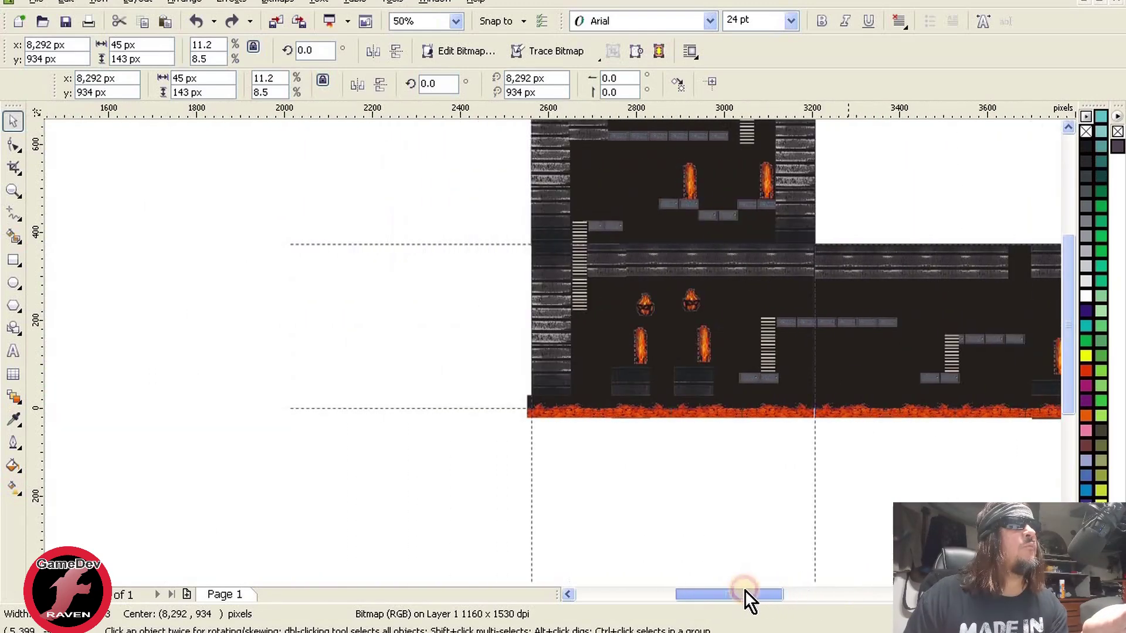
- Trace the map back over the first raised section and down to the starting corridor with its lava floor, ladders and brick blocks
{"action": "left_click", "coordinate": [321, 180]}
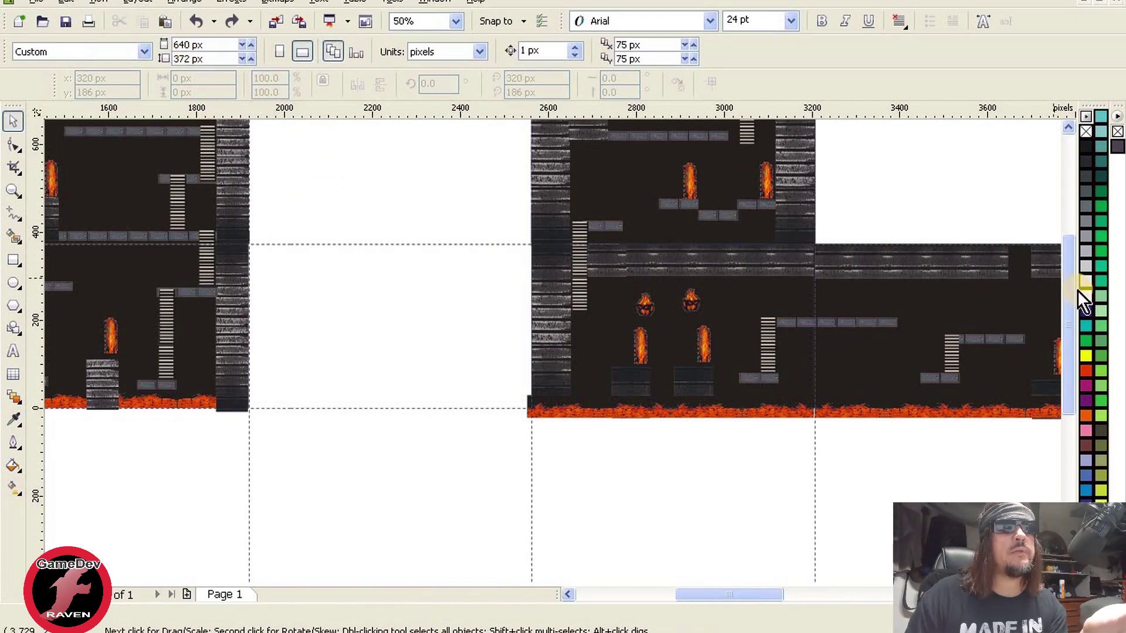
{"action": "left_click_drag", "start_coordinate": [1073, 297], "coordinate": [1026, 209]}
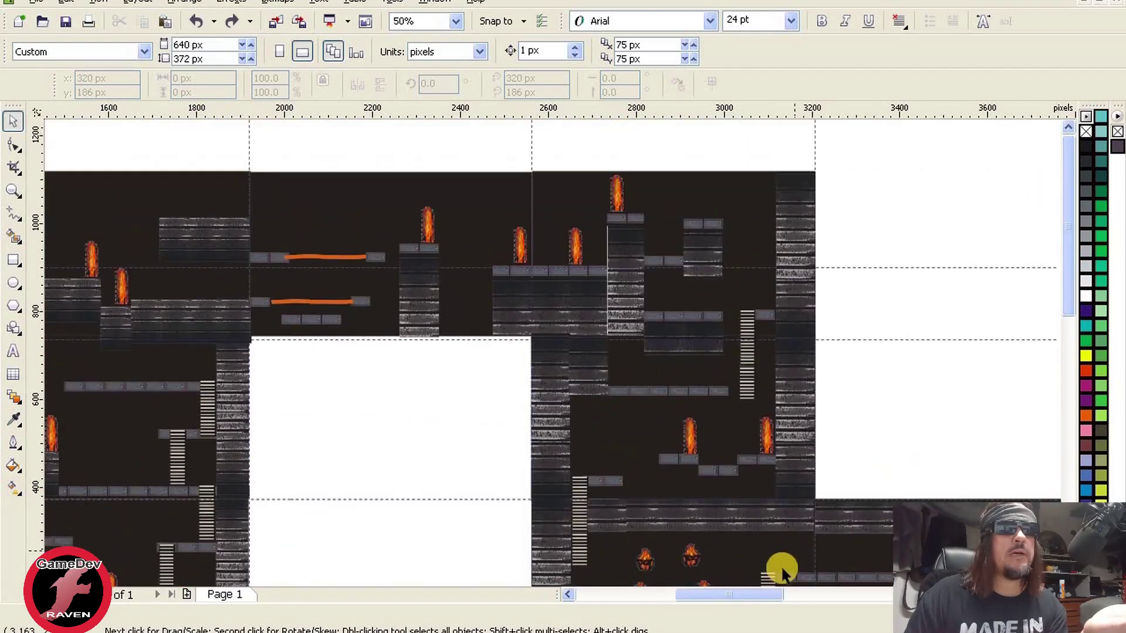
{"action": "left_click", "coordinate": [568, 595]}
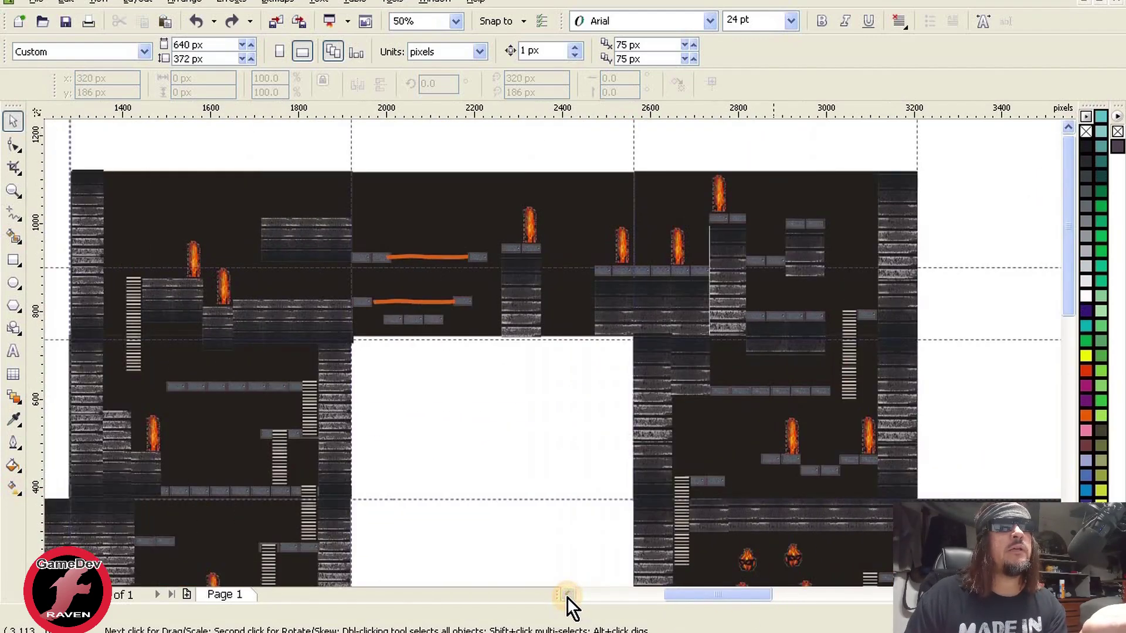
{"action": "left_click", "coordinate": [567, 596]}
{"action": "left_click", "coordinate": [568, 596]}
{"action": "left_click", "coordinate": [567, 595]}
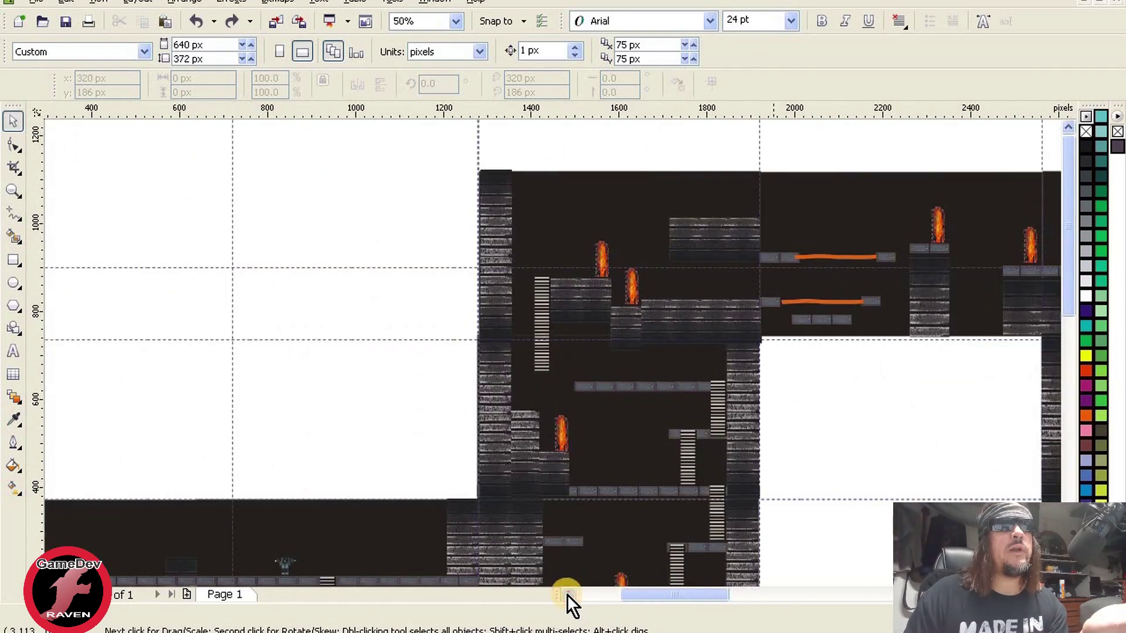
{"action": "left_click", "coordinate": [567, 595]}
{"action": "left_click_drag", "start_coordinate": [1070, 287], "coordinate": [1051, 386]}
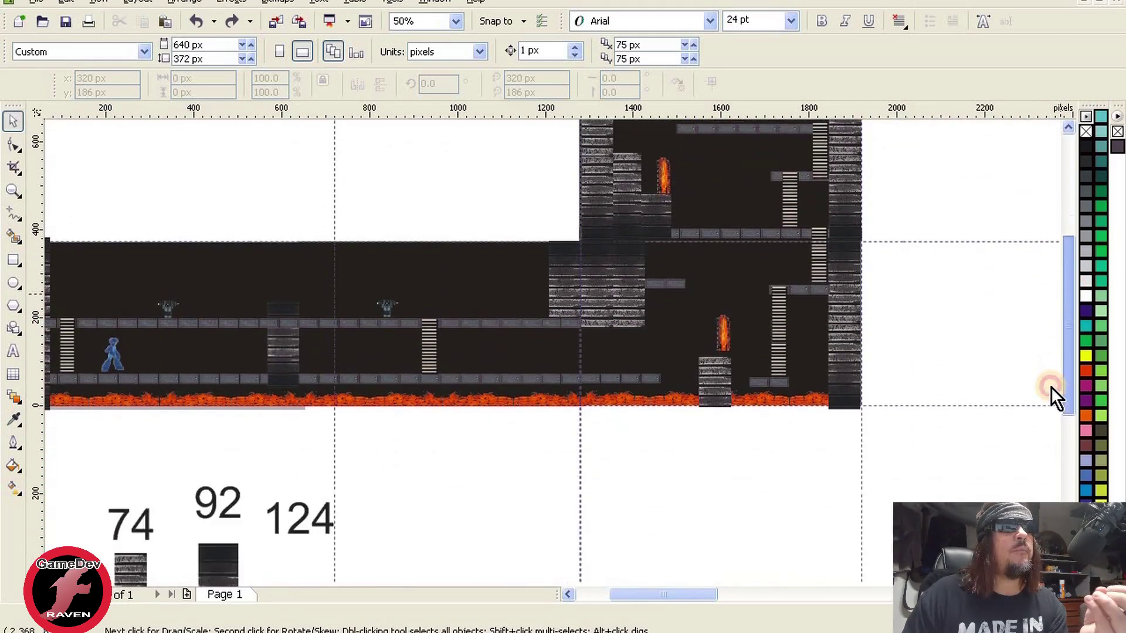
{"action": "left_click_drag", "start_coordinate": [983, 405], "coordinate": [568, 602]}
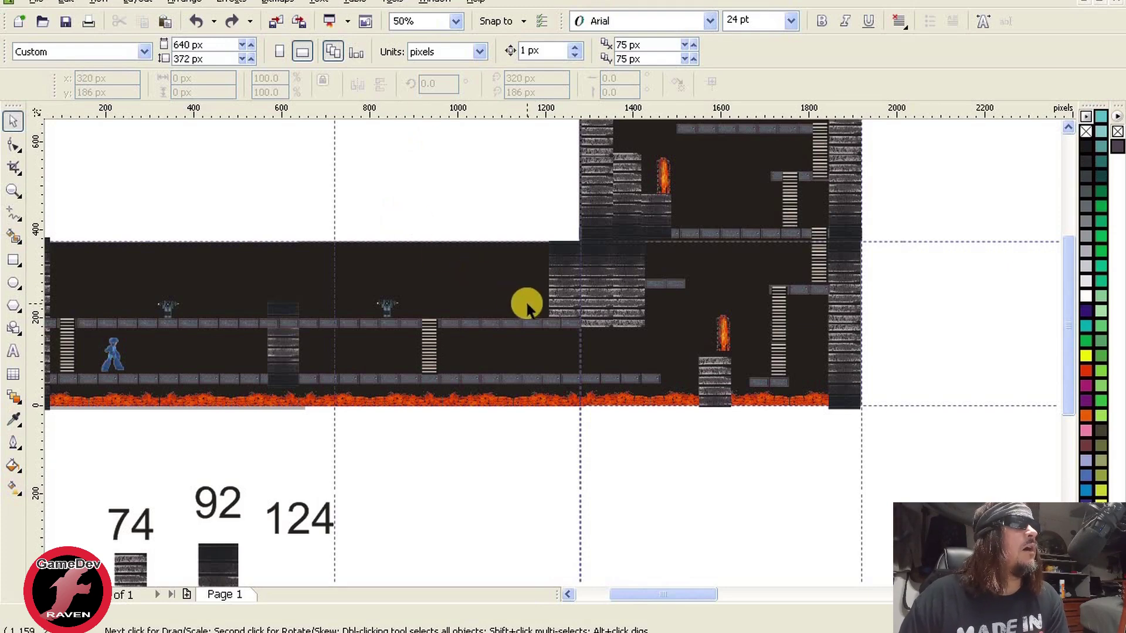
{"action": "left_click", "coordinate": [263, 187]}
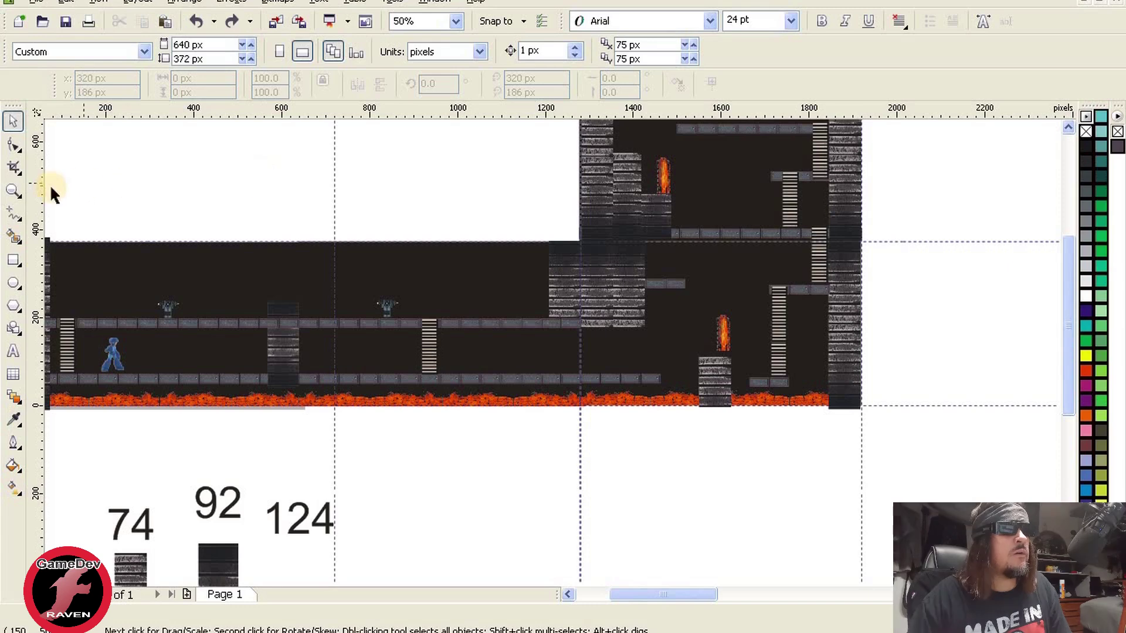
- Try marking a crop area of about 66 by 152 px on the brick column at the end of the starting corridor's ceiling
{"action": "left_click", "coordinate": [12, 167]}
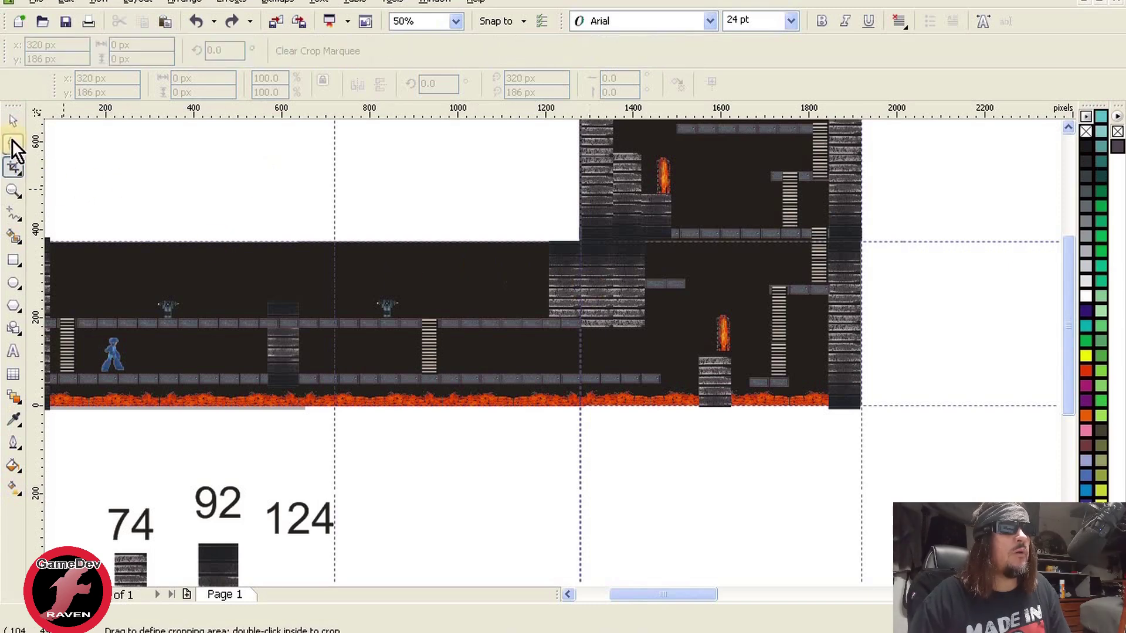
{"action": "left_click", "coordinate": [14, 122]}
{"action": "left_click", "coordinate": [589, 266]}
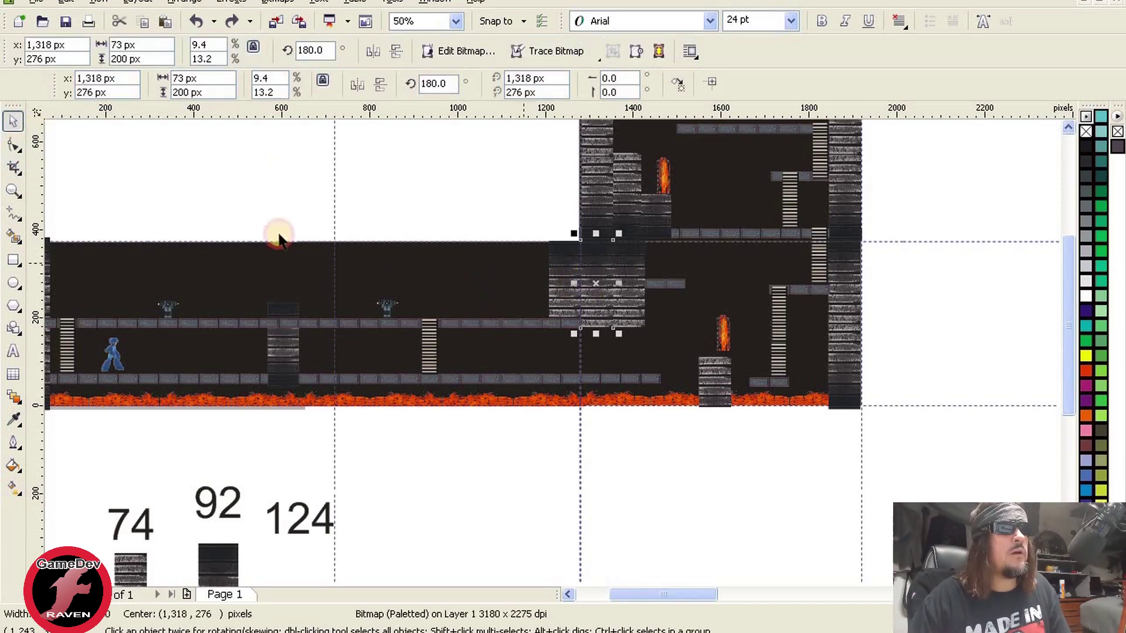
{"action": "left_click", "coordinate": [14, 168]}
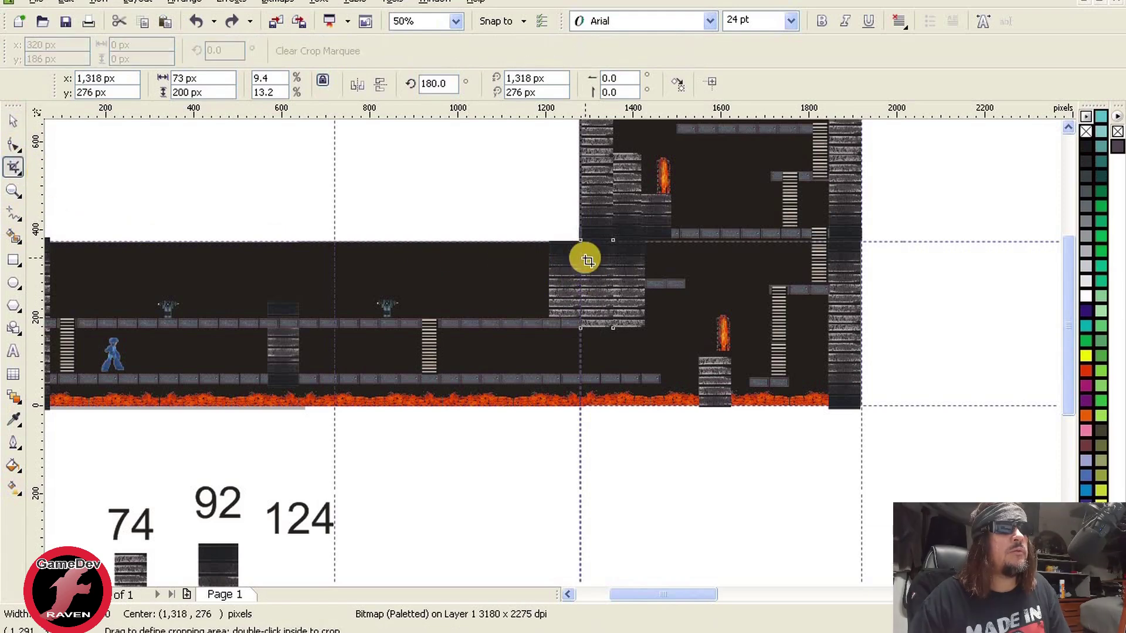
{"action": "left_click_drag", "start_coordinate": [588, 268], "coordinate": [613, 329]}
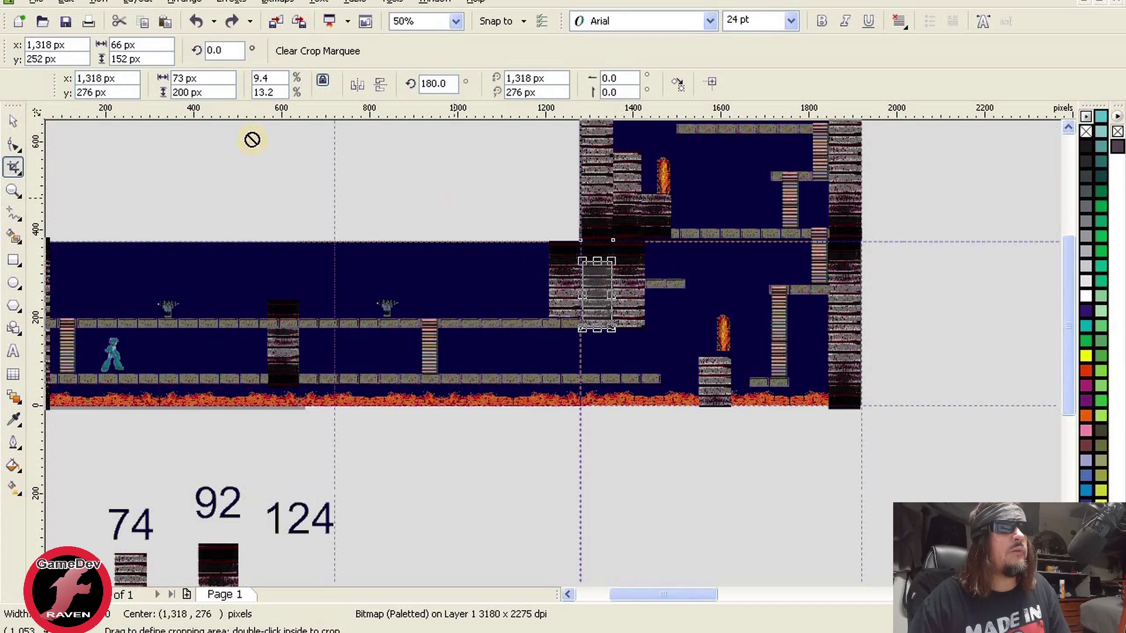
{"action": "left_click", "coordinate": [13, 122]}
{"action": "left_click", "coordinate": [147, 179]}
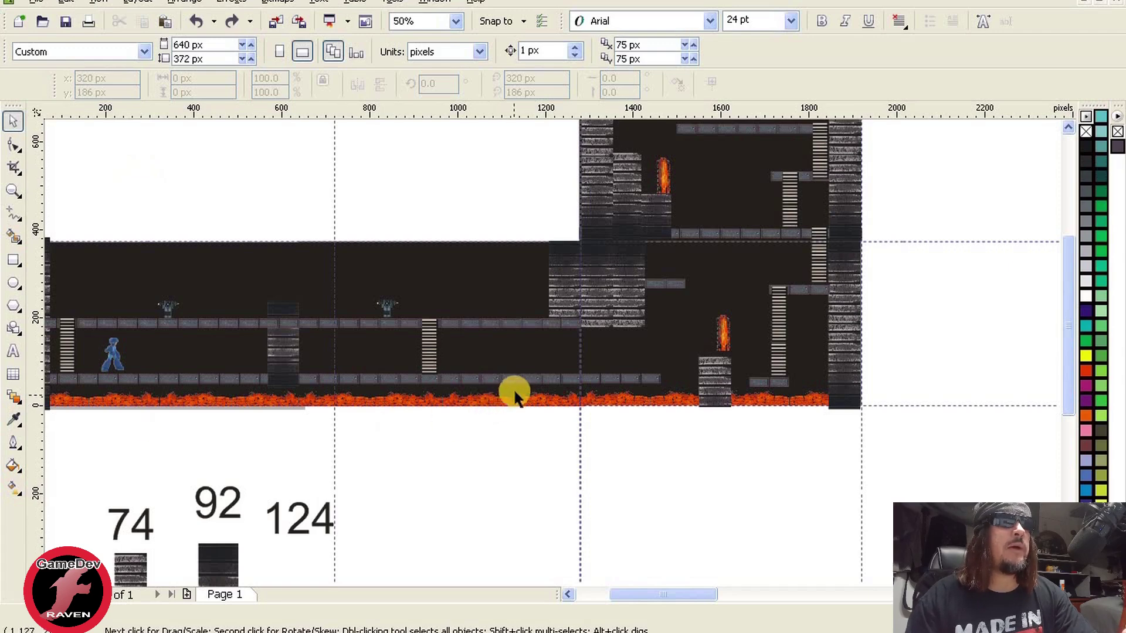
- Survey the whole level at 25% zoom, from the starting corridor through both raised sections to the boss room entrance
{"action": "scroll", "coordinate": [583, 322], "scroll_direction": "down", "scroll_amount": 1}
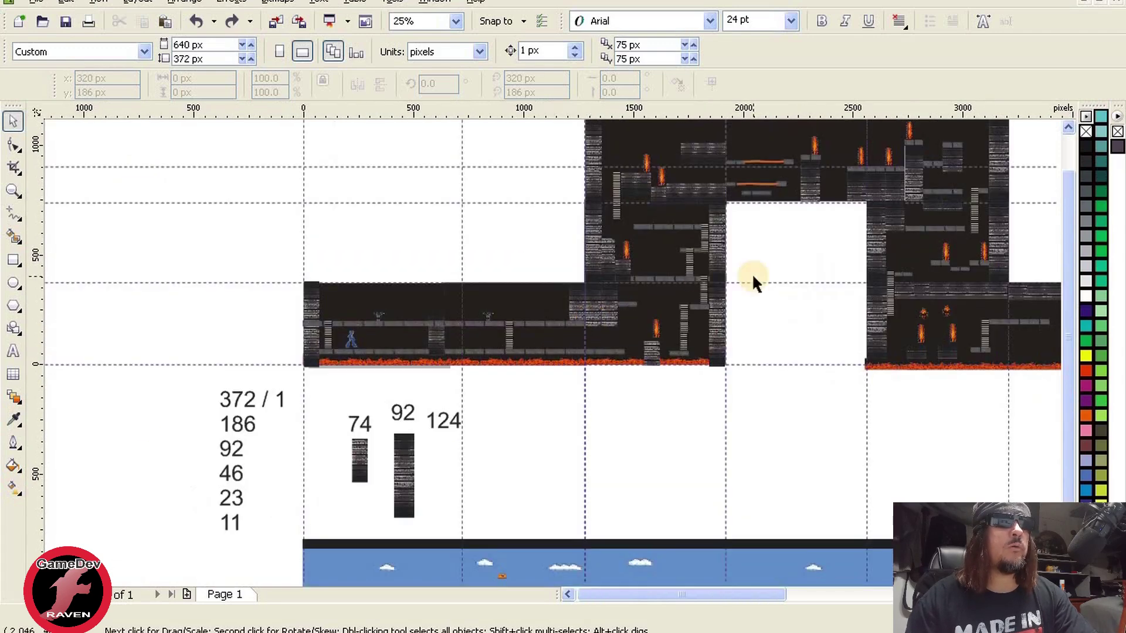
{"action": "left_click_drag", "start_coordinate": [749, 595], "coordinate": [870, 593]}
{"action": "left_click_drag", "start_coordinate": [1069, 396], "coordinate": [1071, 326]}
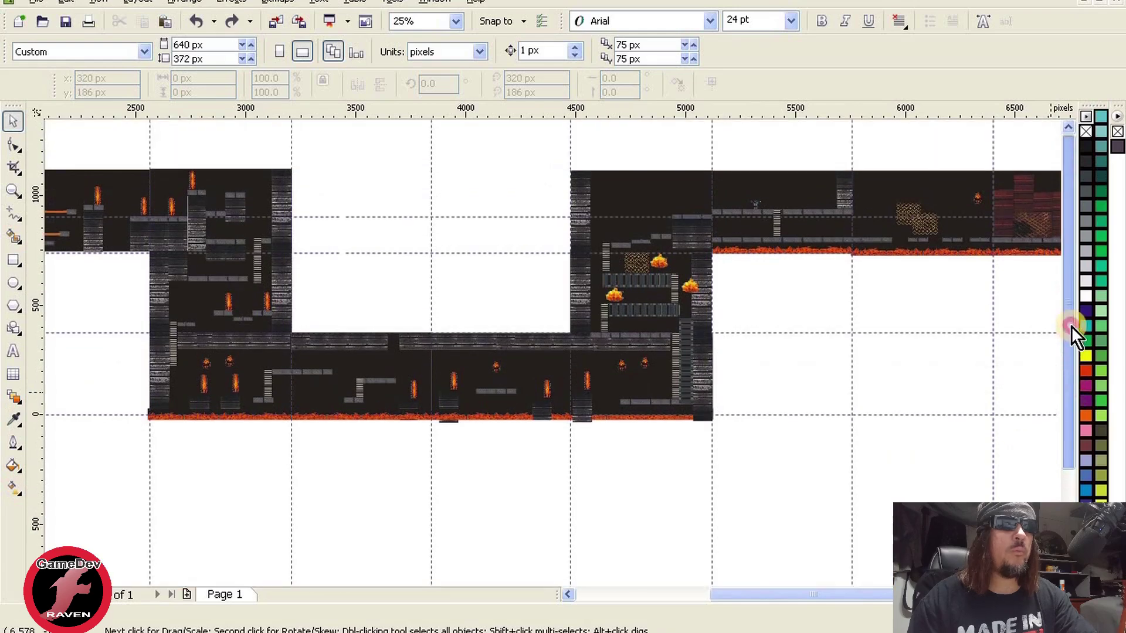
{"action": "left_click_drag", "start_coordinate": [871, 595], "coordinate": [952, 595]}
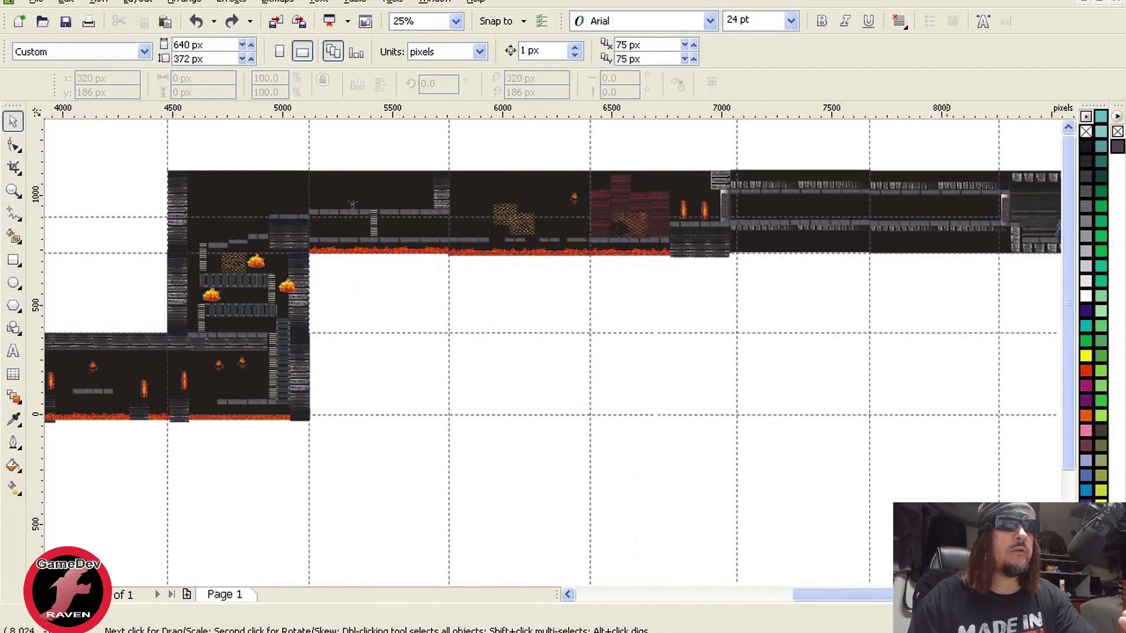